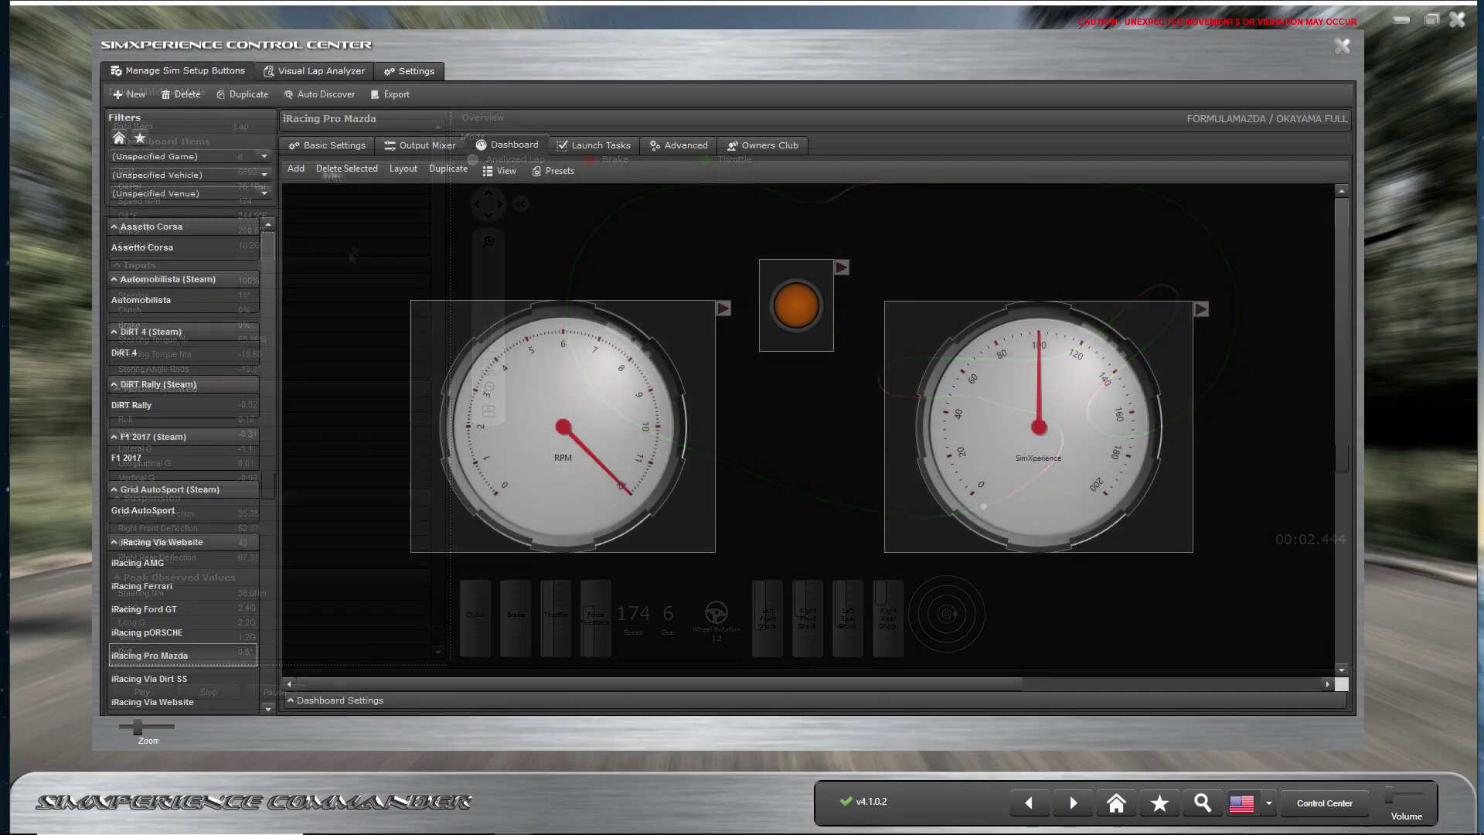
Step: Add a Telemetry Data Text readout to the Pro Mazda dashboard, placed beneath the orange light
click(296, 168)
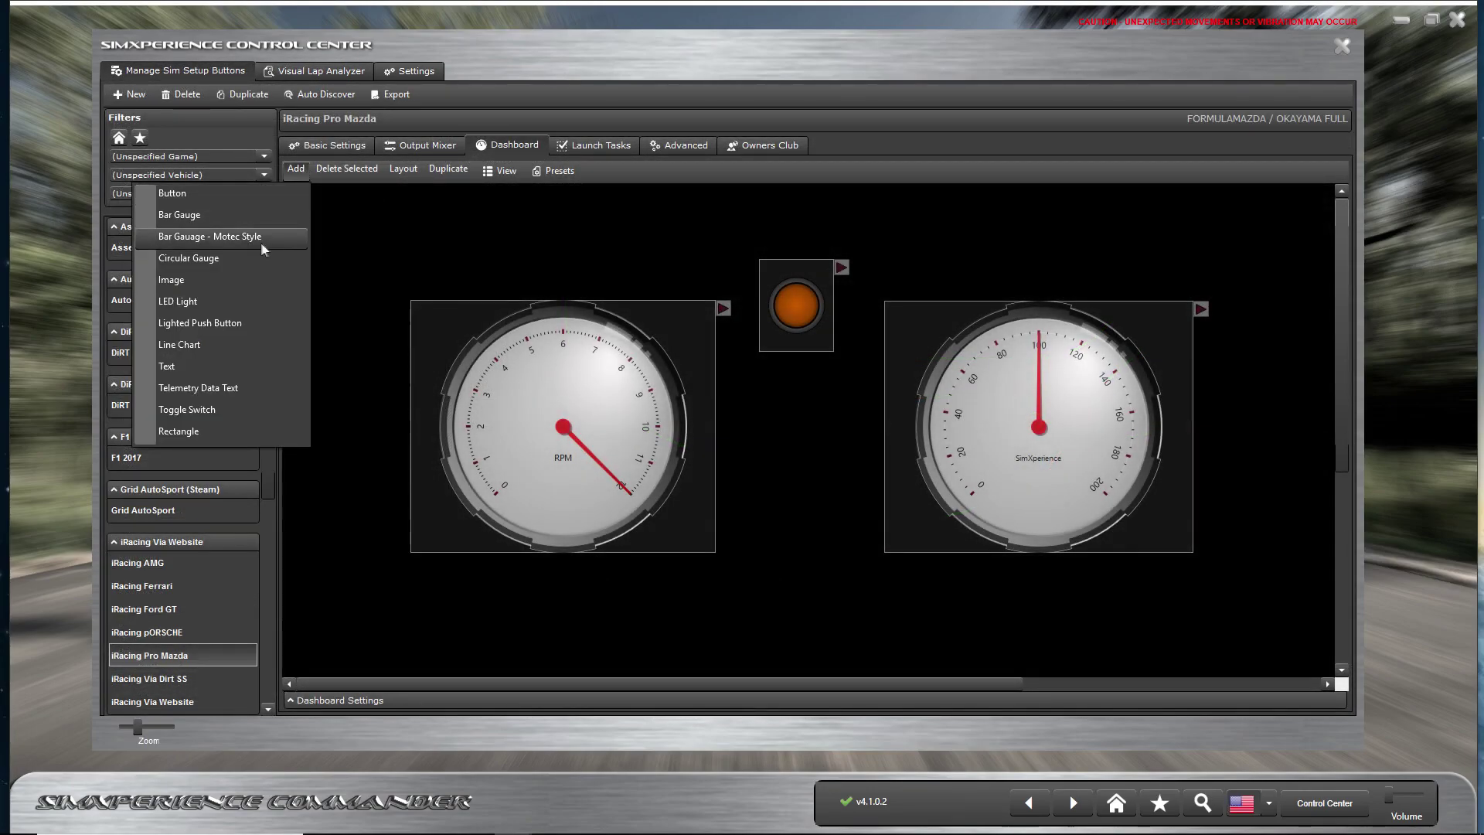
click(199, 387)
drag(339, 275, 751, 389)
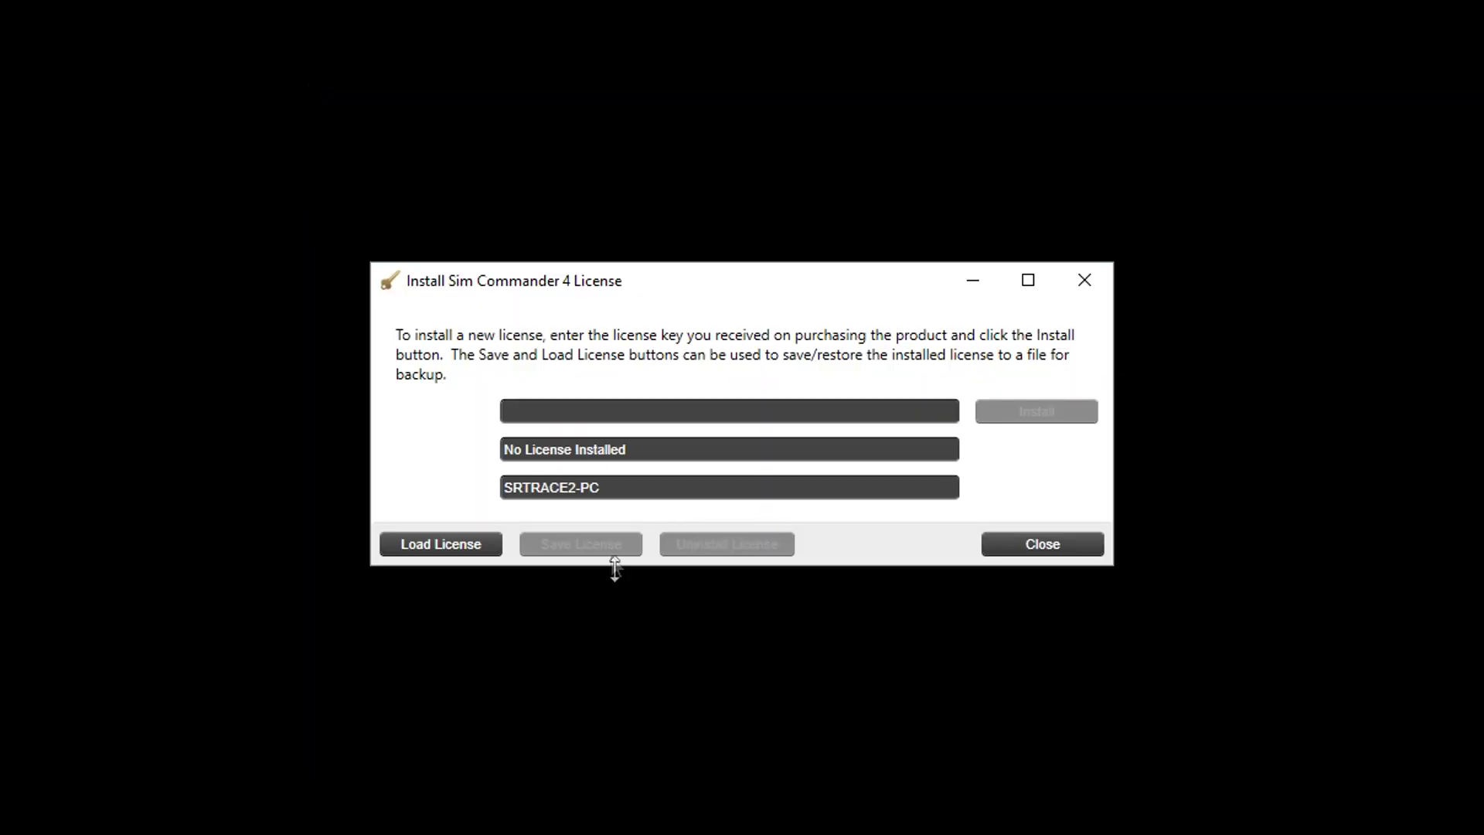
Step: Enter the license key in the Install License dialog and install it
click(577, 404)
text(abcd-)
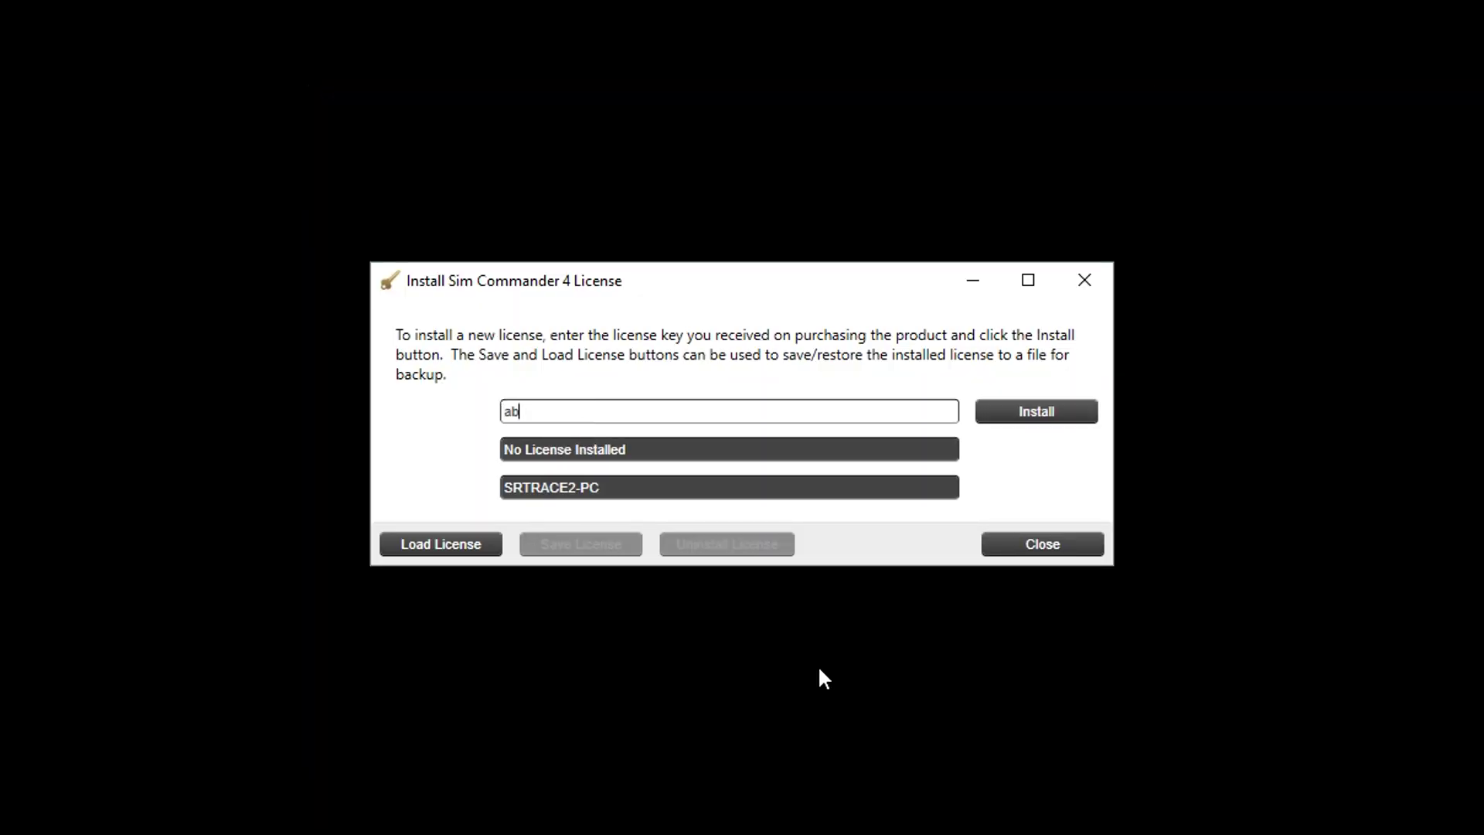
text(1234-abcd-1234-XYZ1-5555)
click(1038, 416)
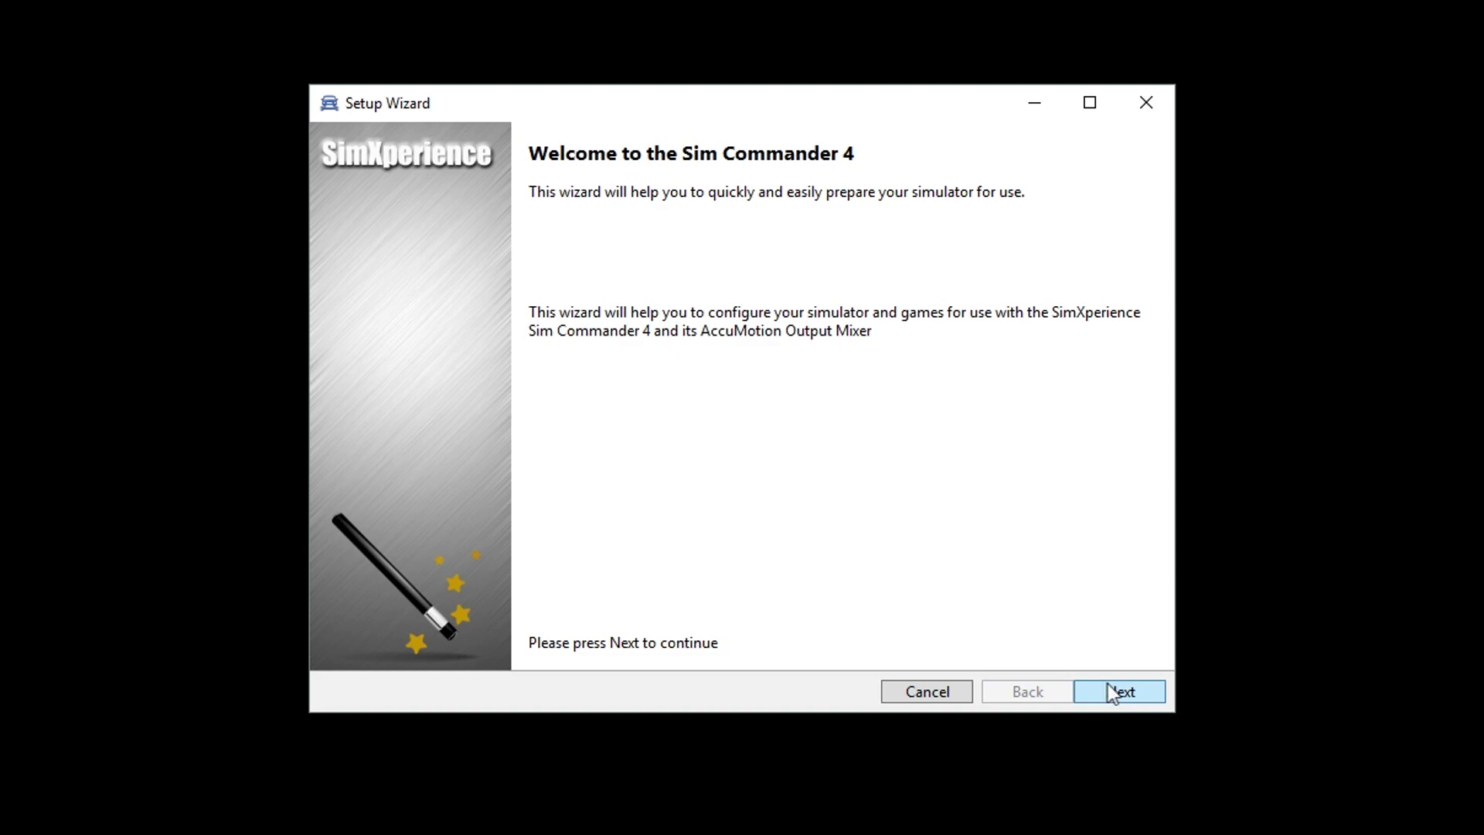
Step: Advance past game auto detection, set Simulator Type to Motionless Simulator, and continue
click(1105, 690)
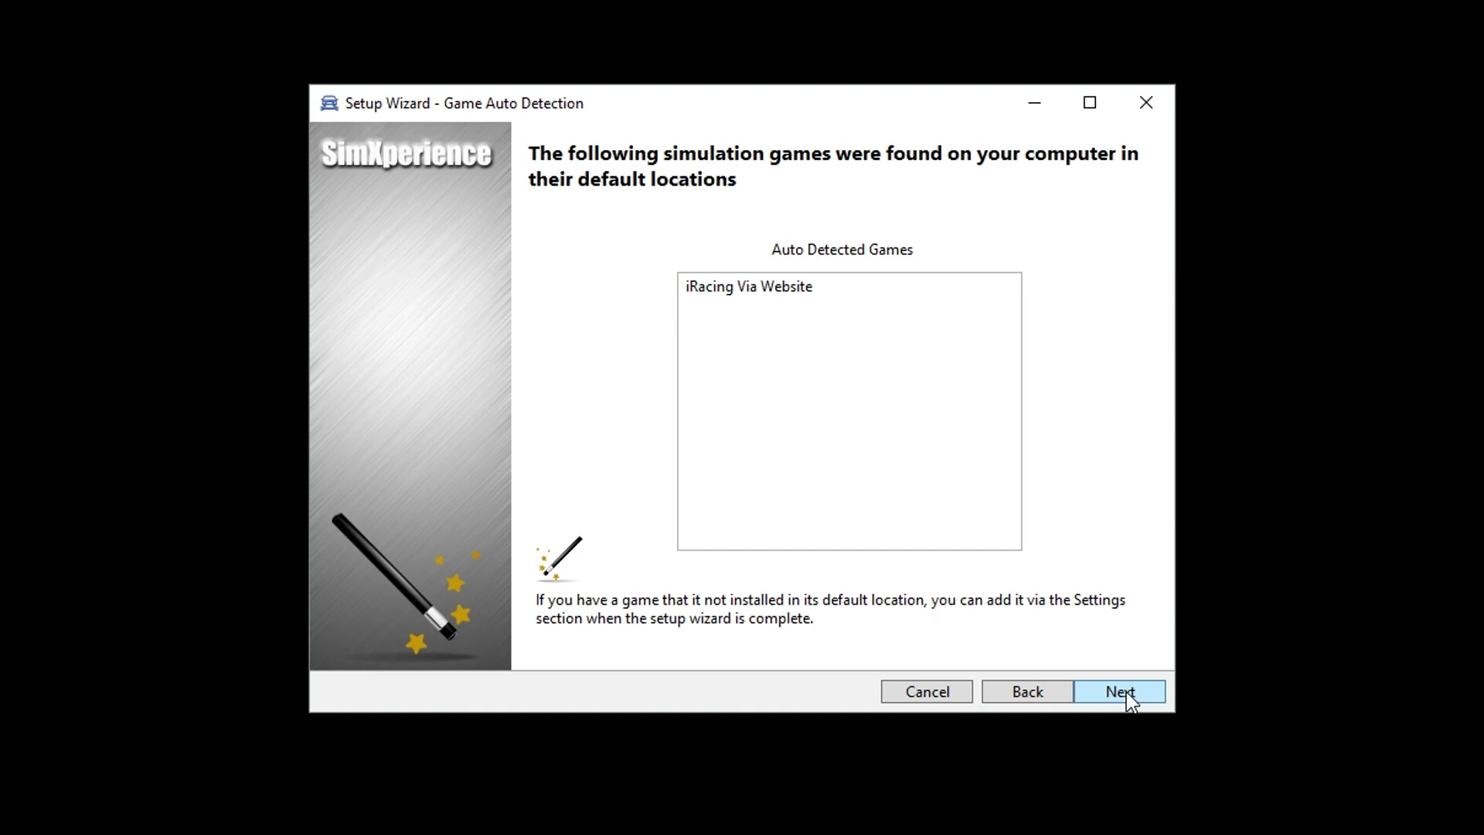
click(1125, 693)
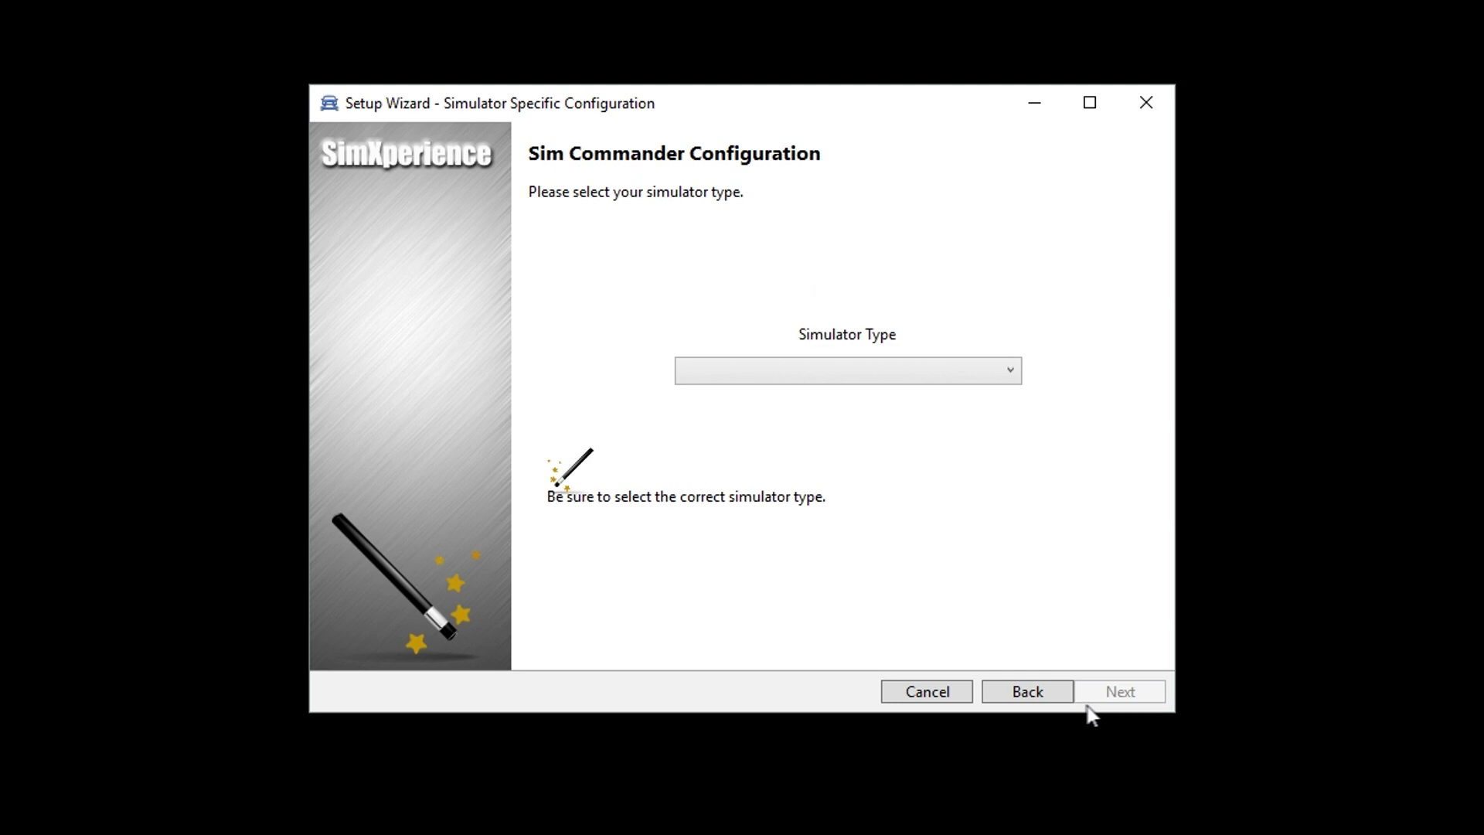
click(1010, 371)
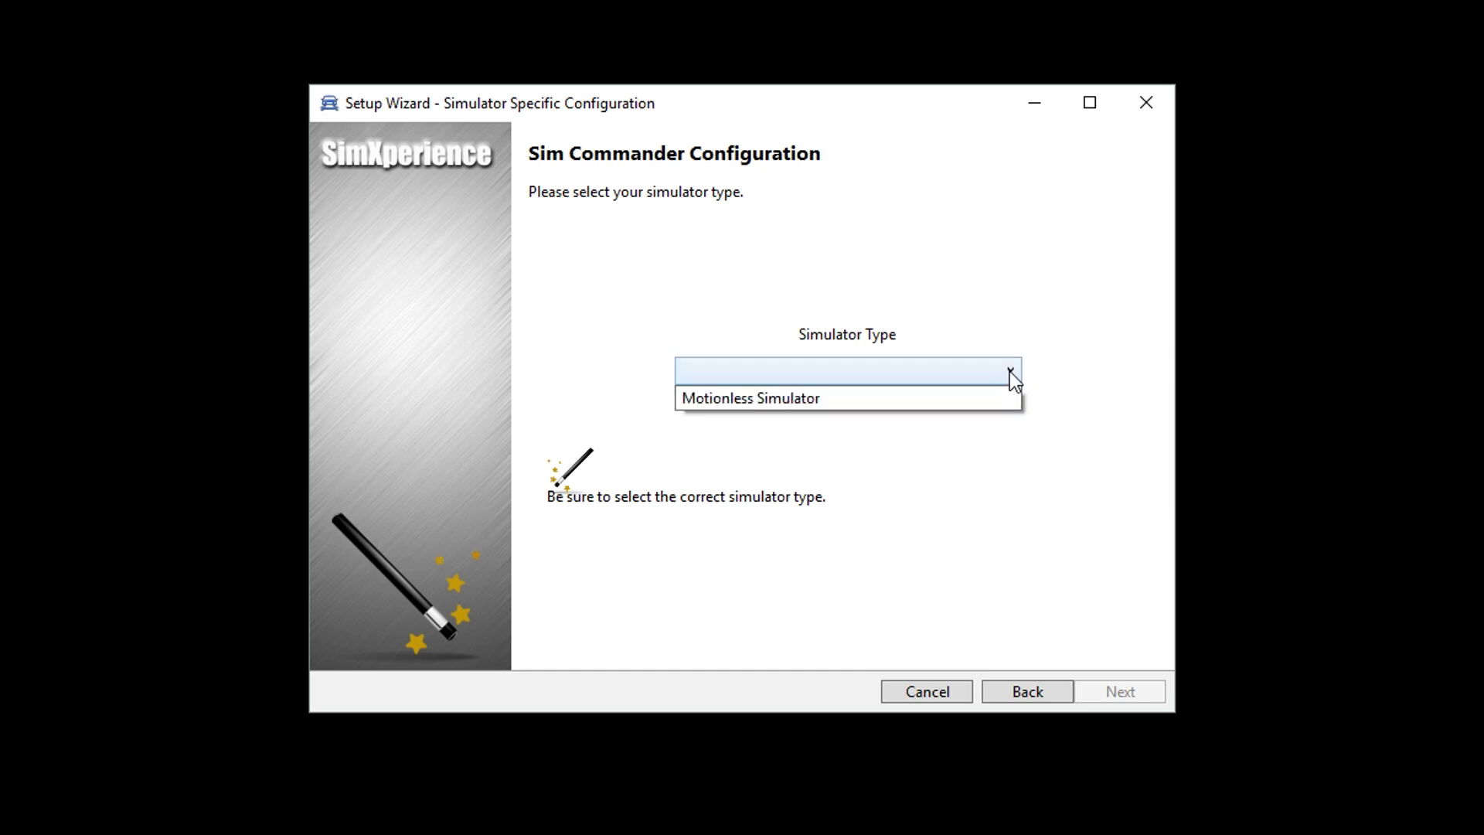
click(744, 407)
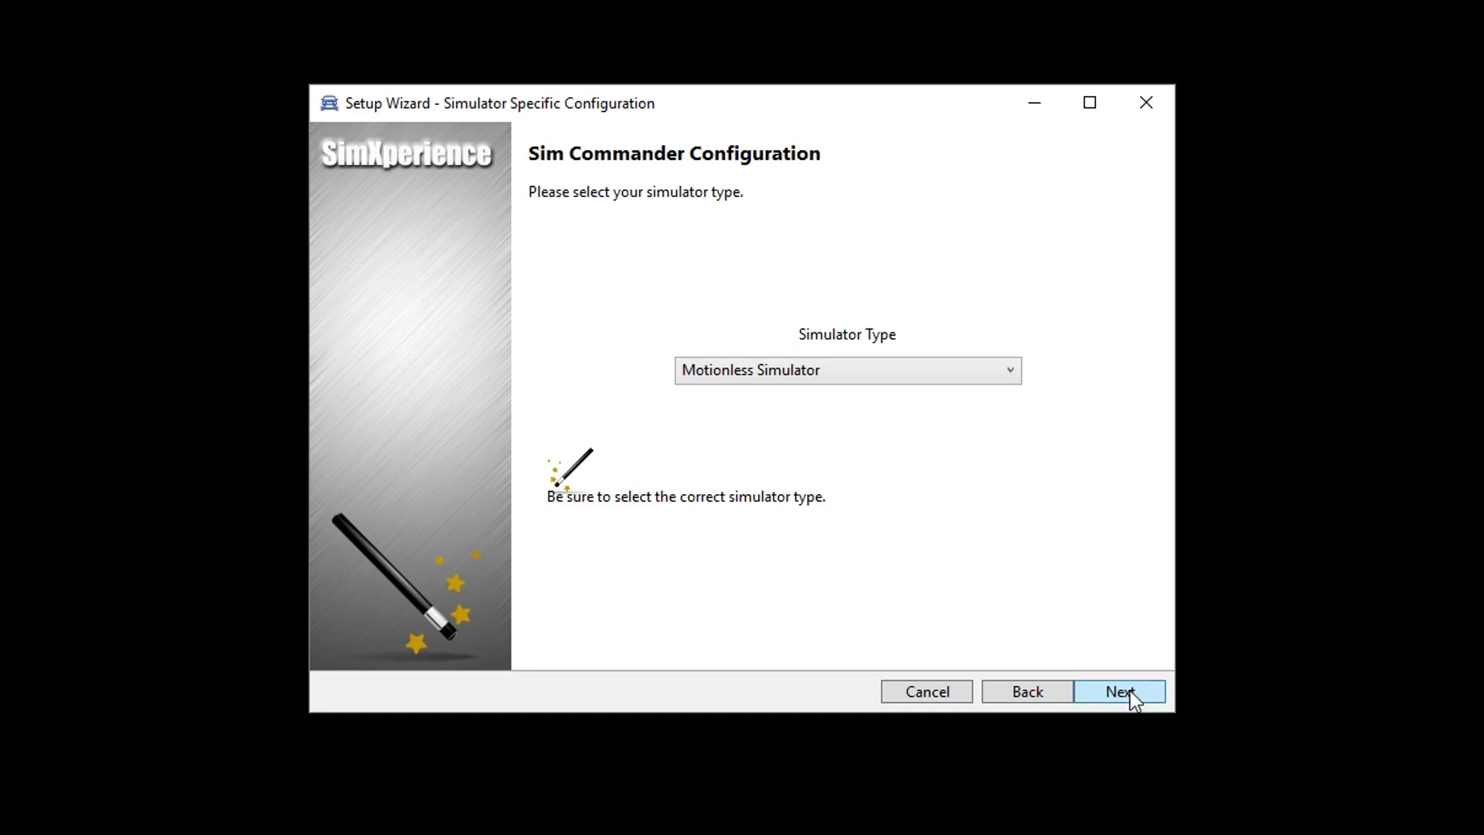
click(1128, 694)
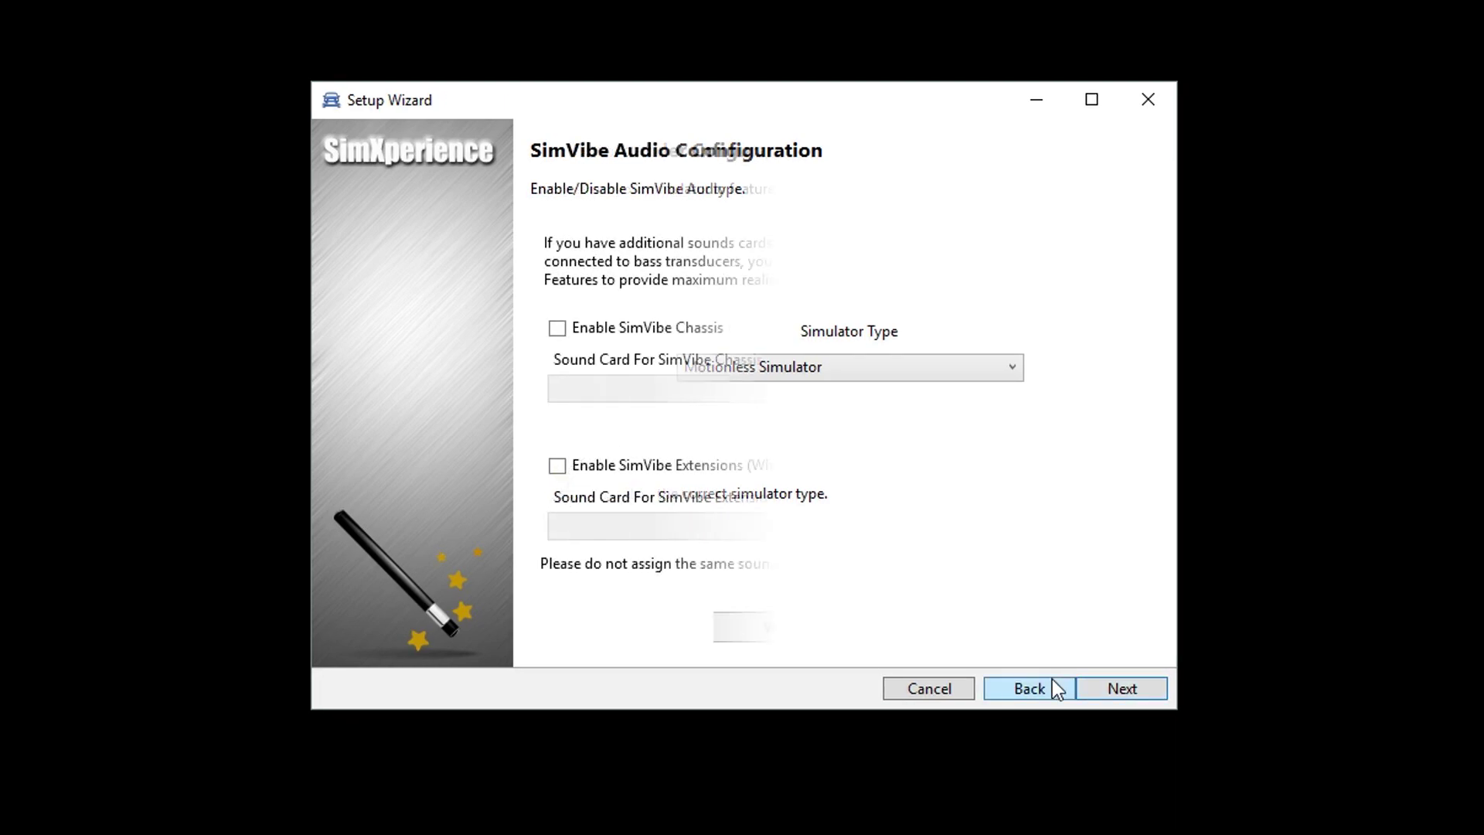
Step: Enable SimVibe Chassis on Speakers (Realtek High Definition Audio)
click(558, 328)
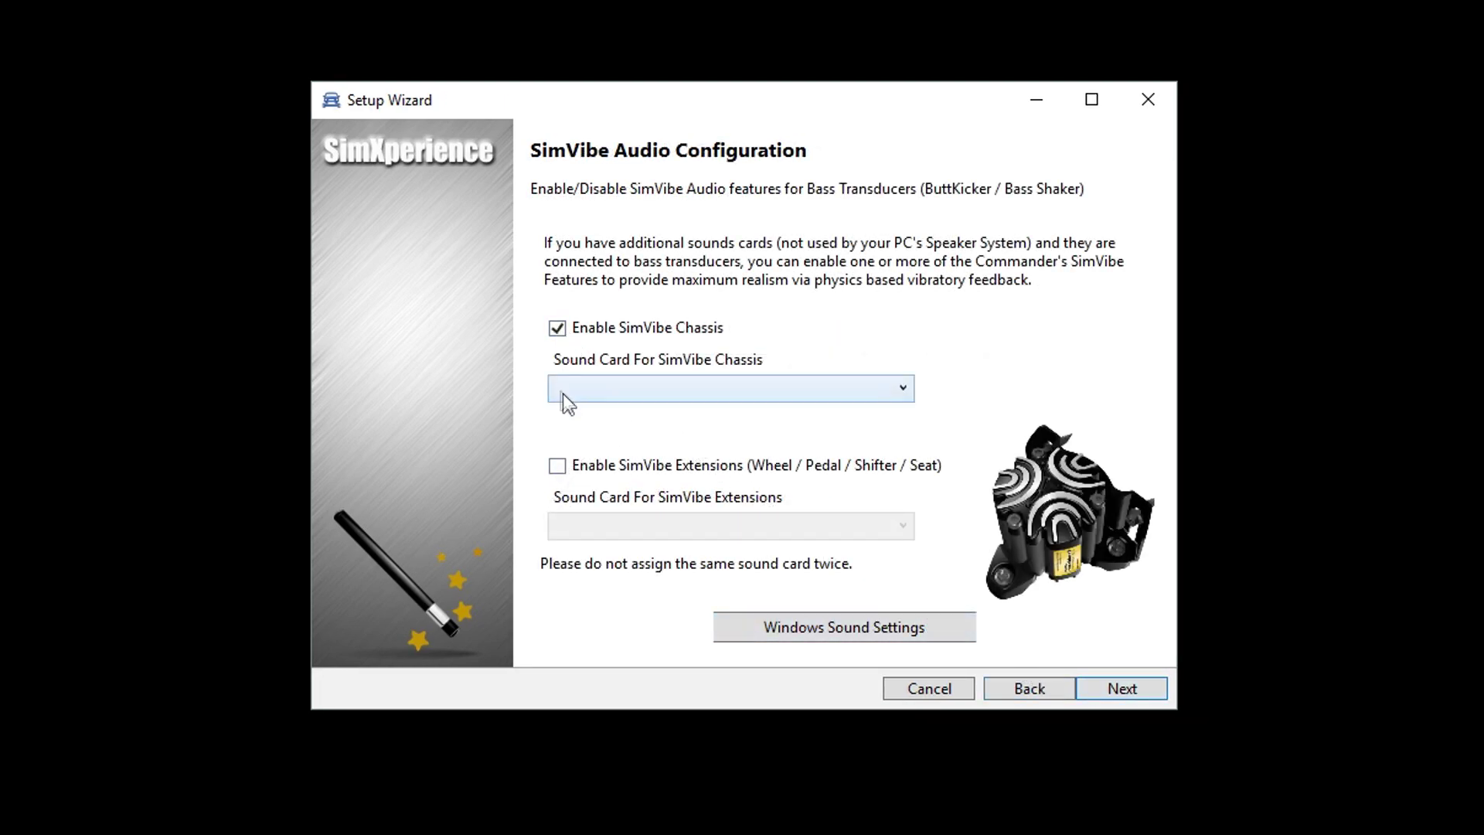
click(903, 388)
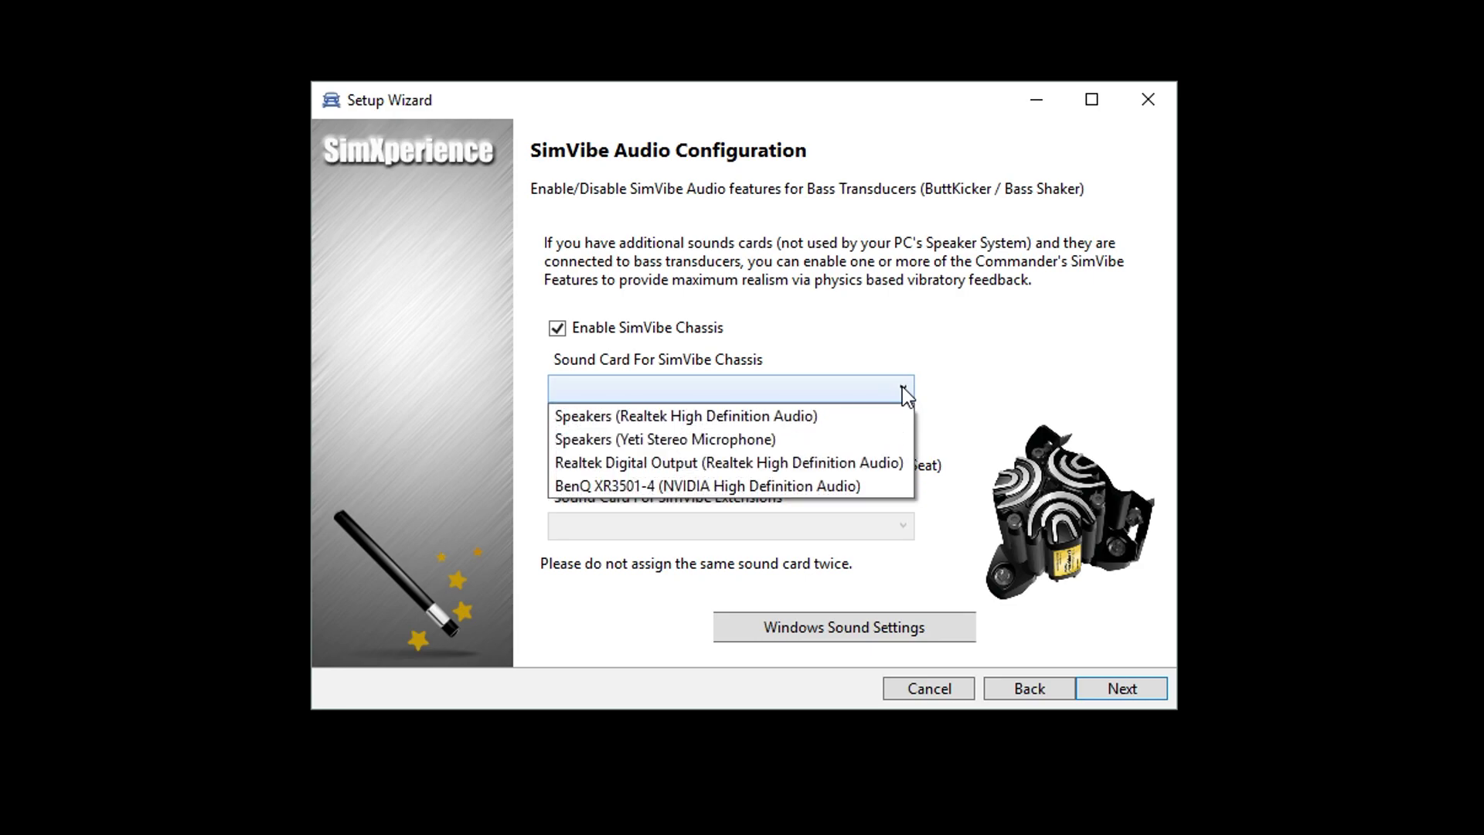
click(740, 417)
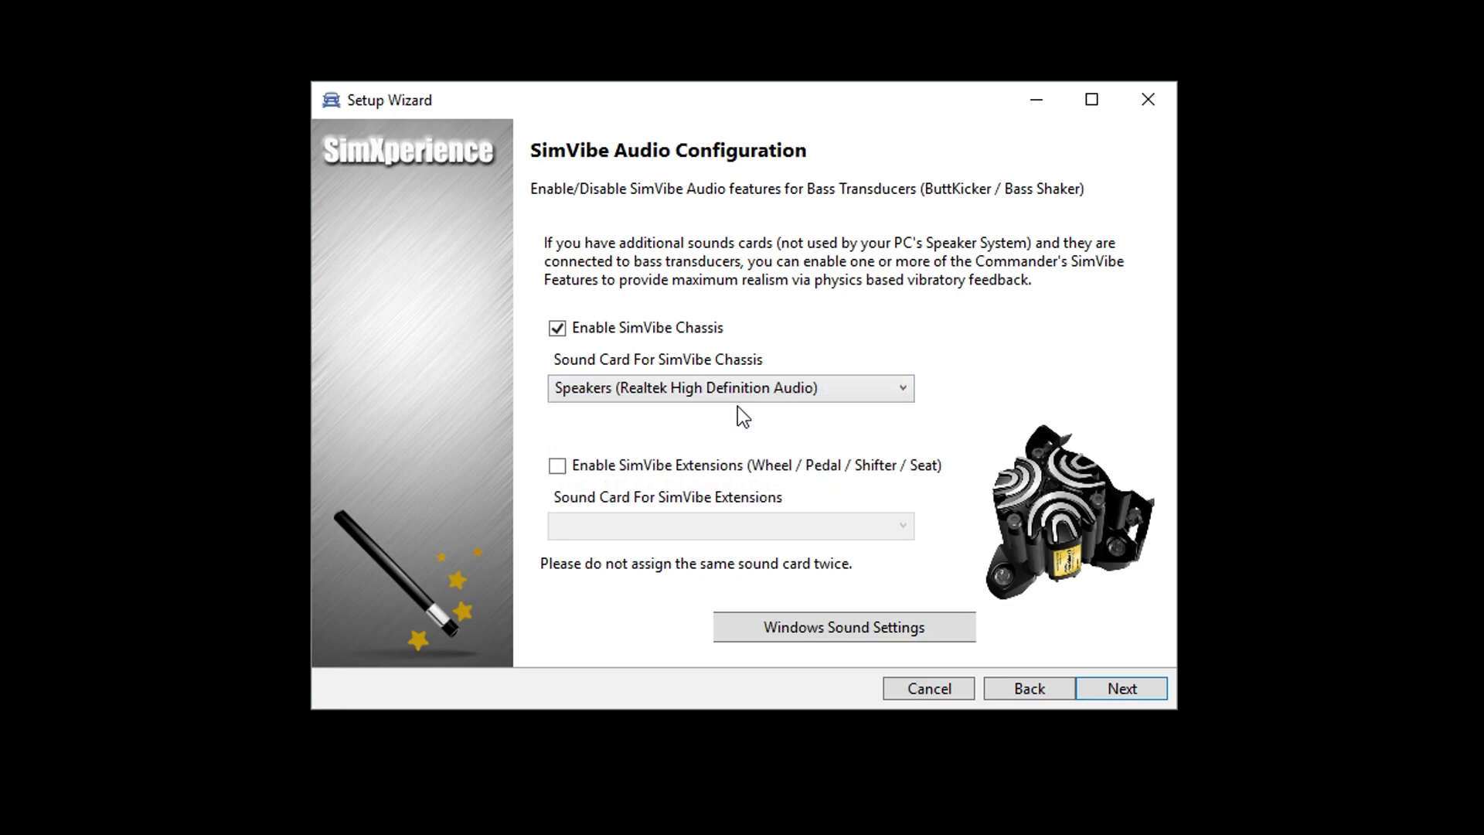
Step: Enable SimVibe Extensions on the Realtek speakers and bring up Windows sound settings
click(557, 467)
click(903, 524)
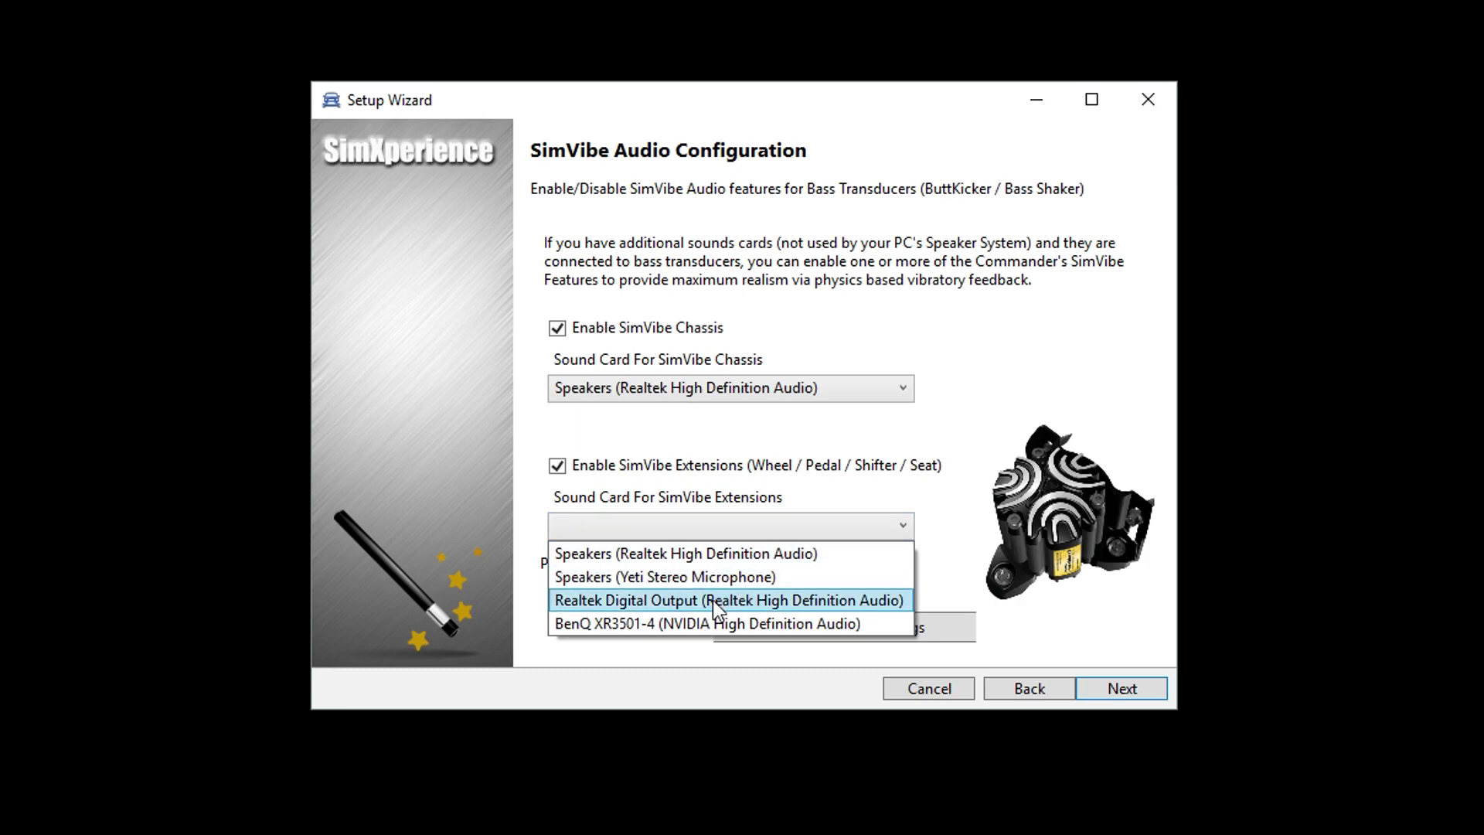
click(674, 555)
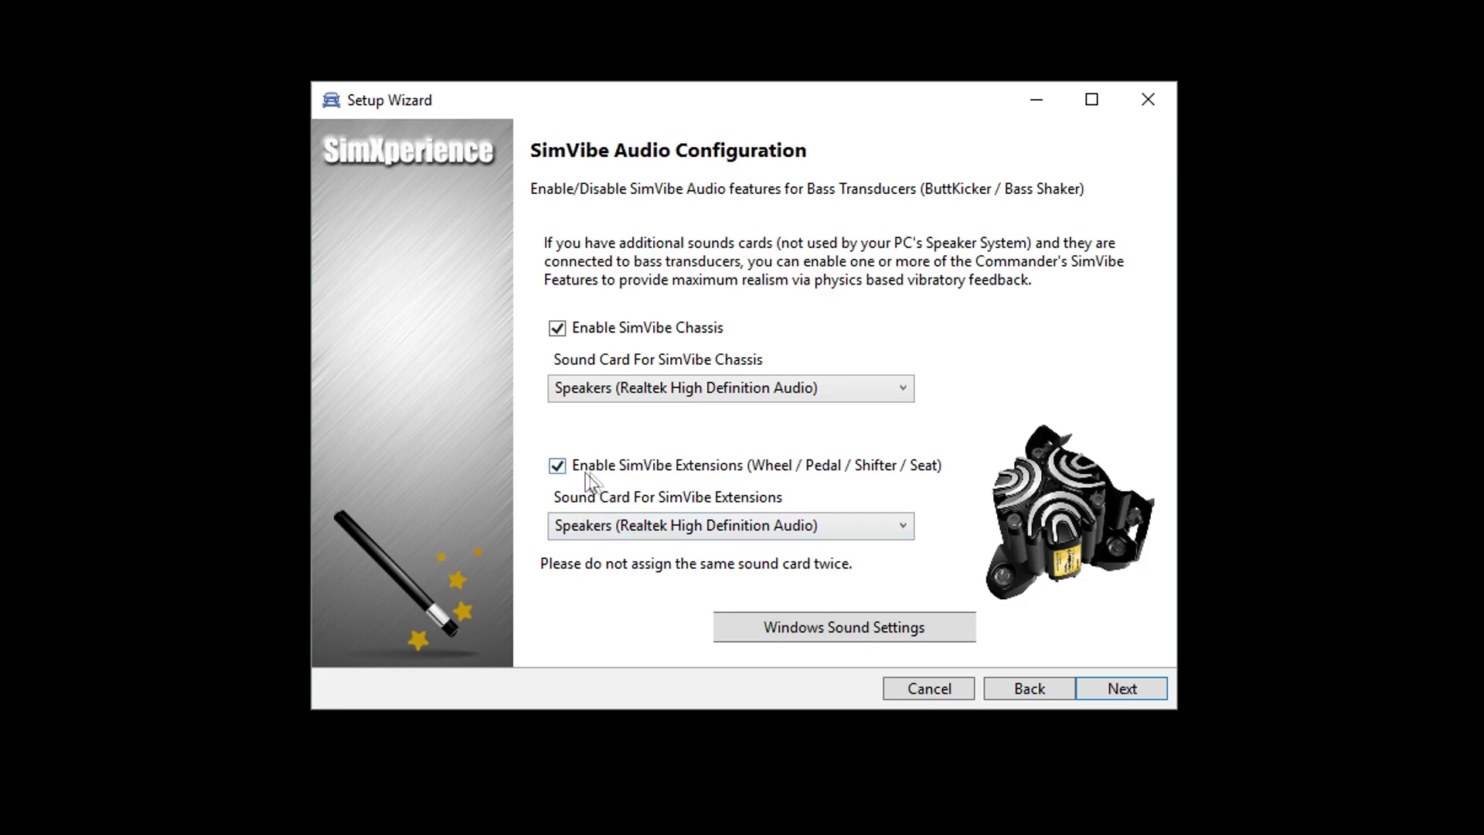
click(844, 634)
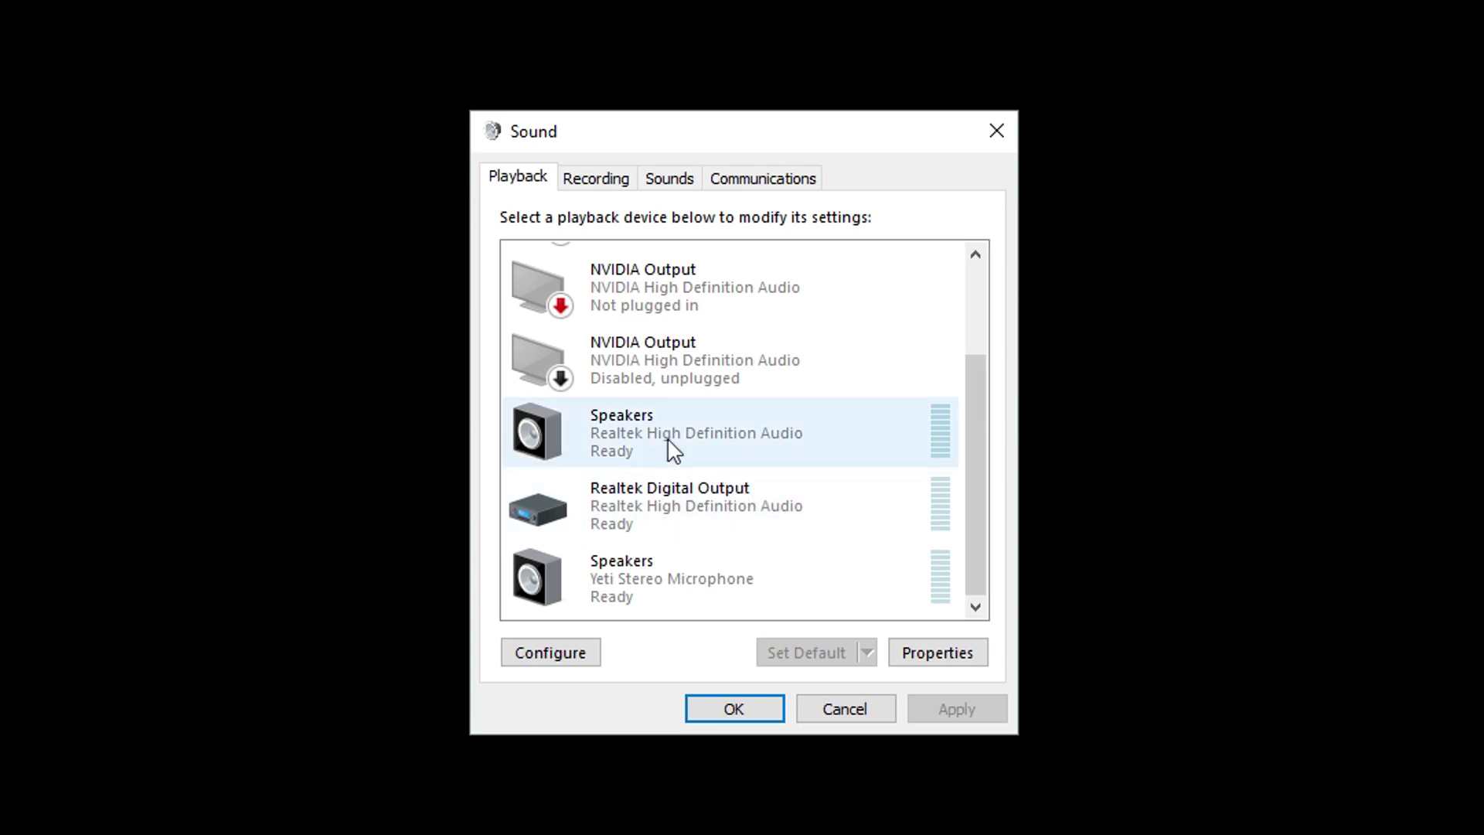
Step: Make Speakers (Realtek) the default playback device and start Configure Speakers for them
right_click(662, 427)
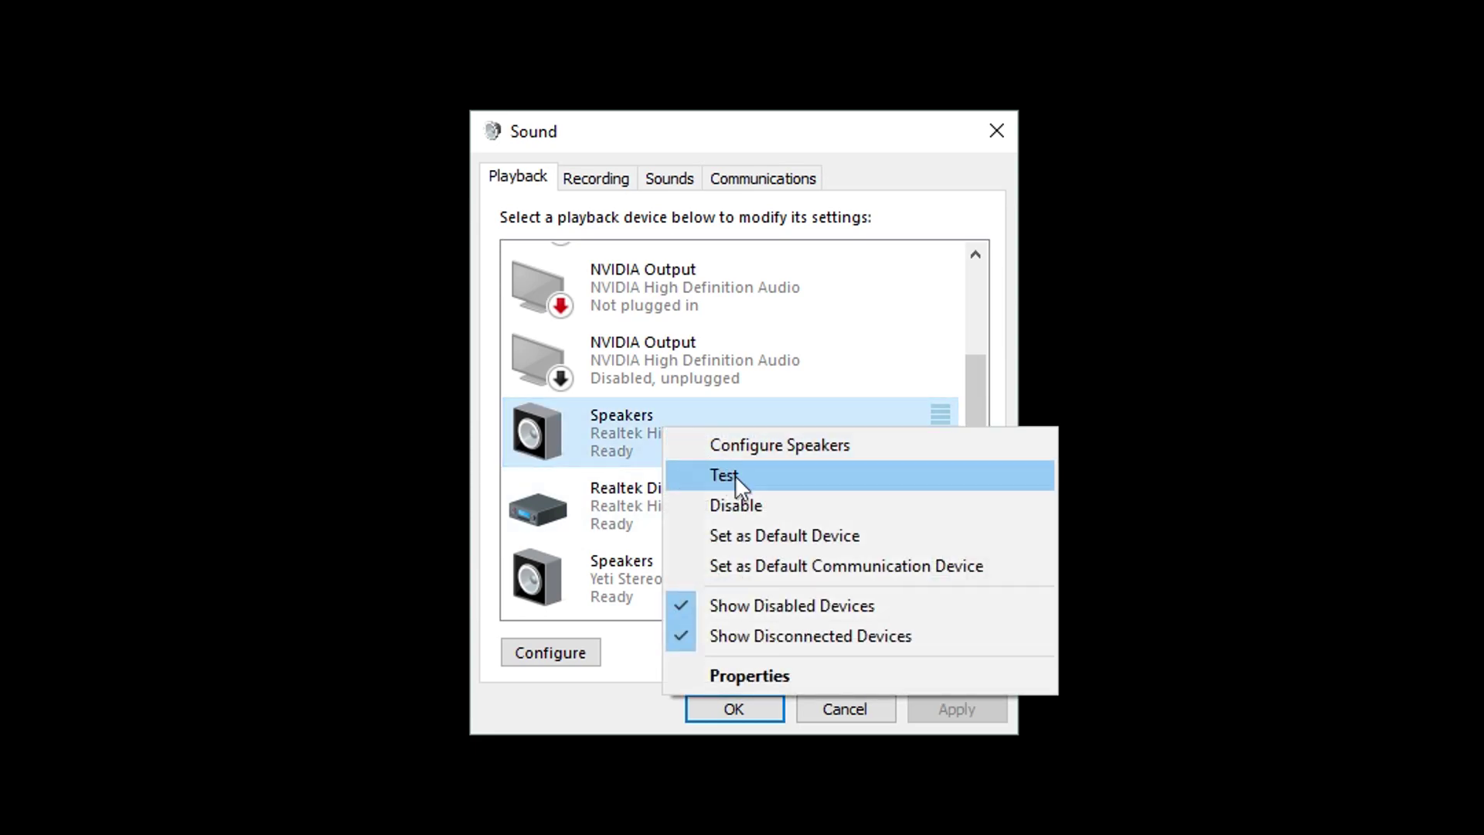
click(754, 536)
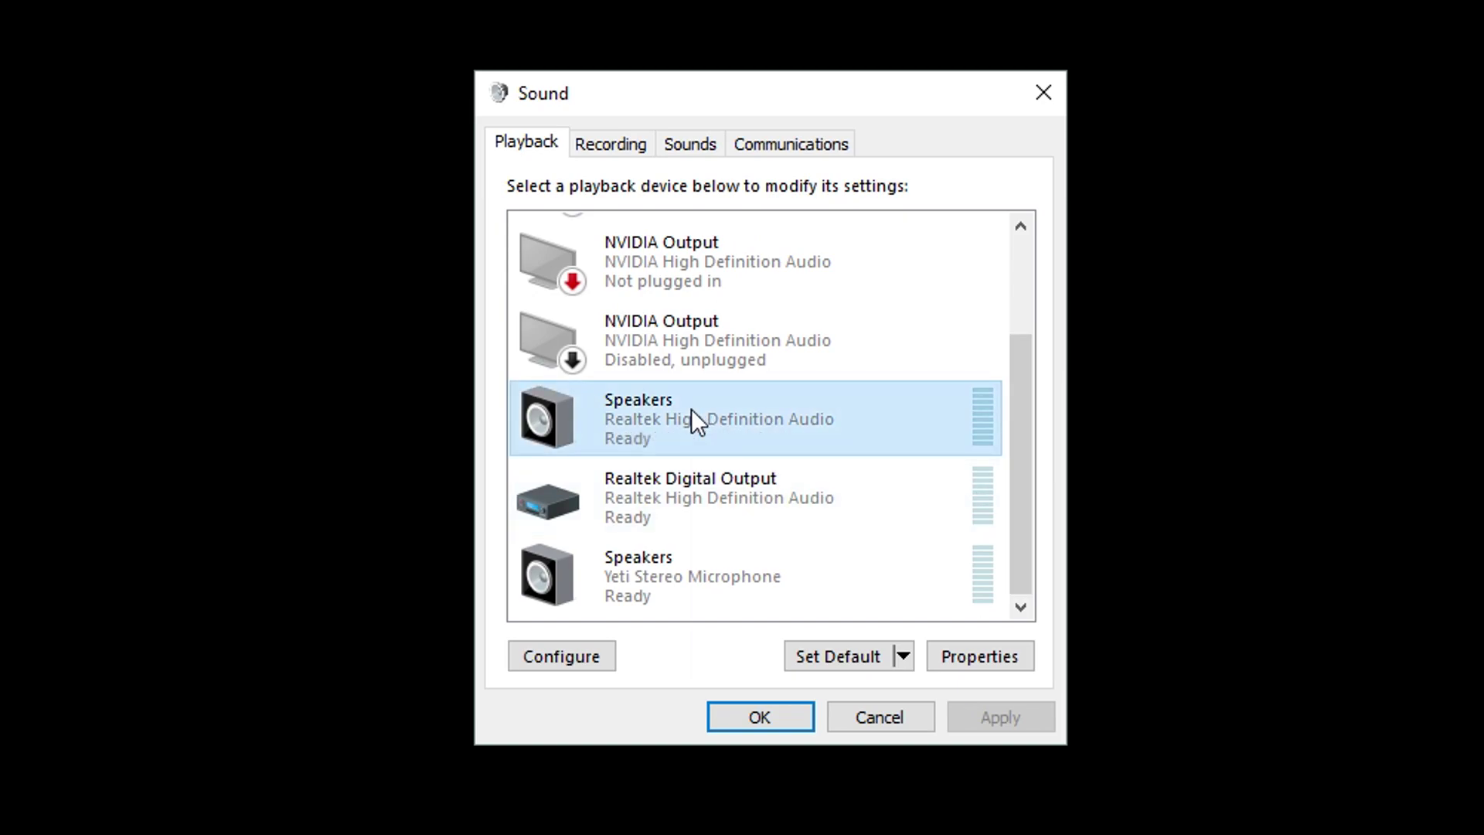
right_click(619, 435)
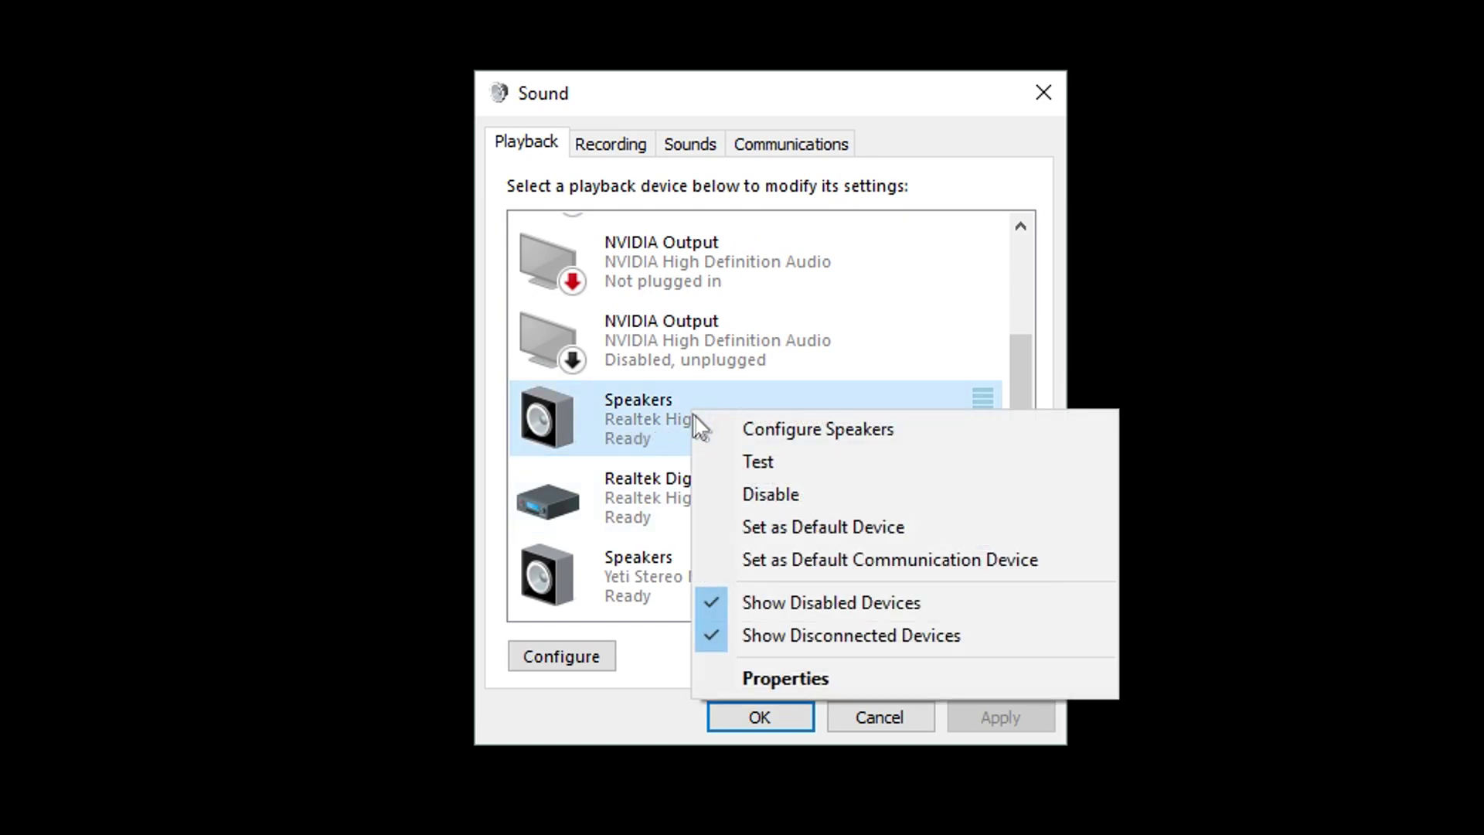
click(819, 429)
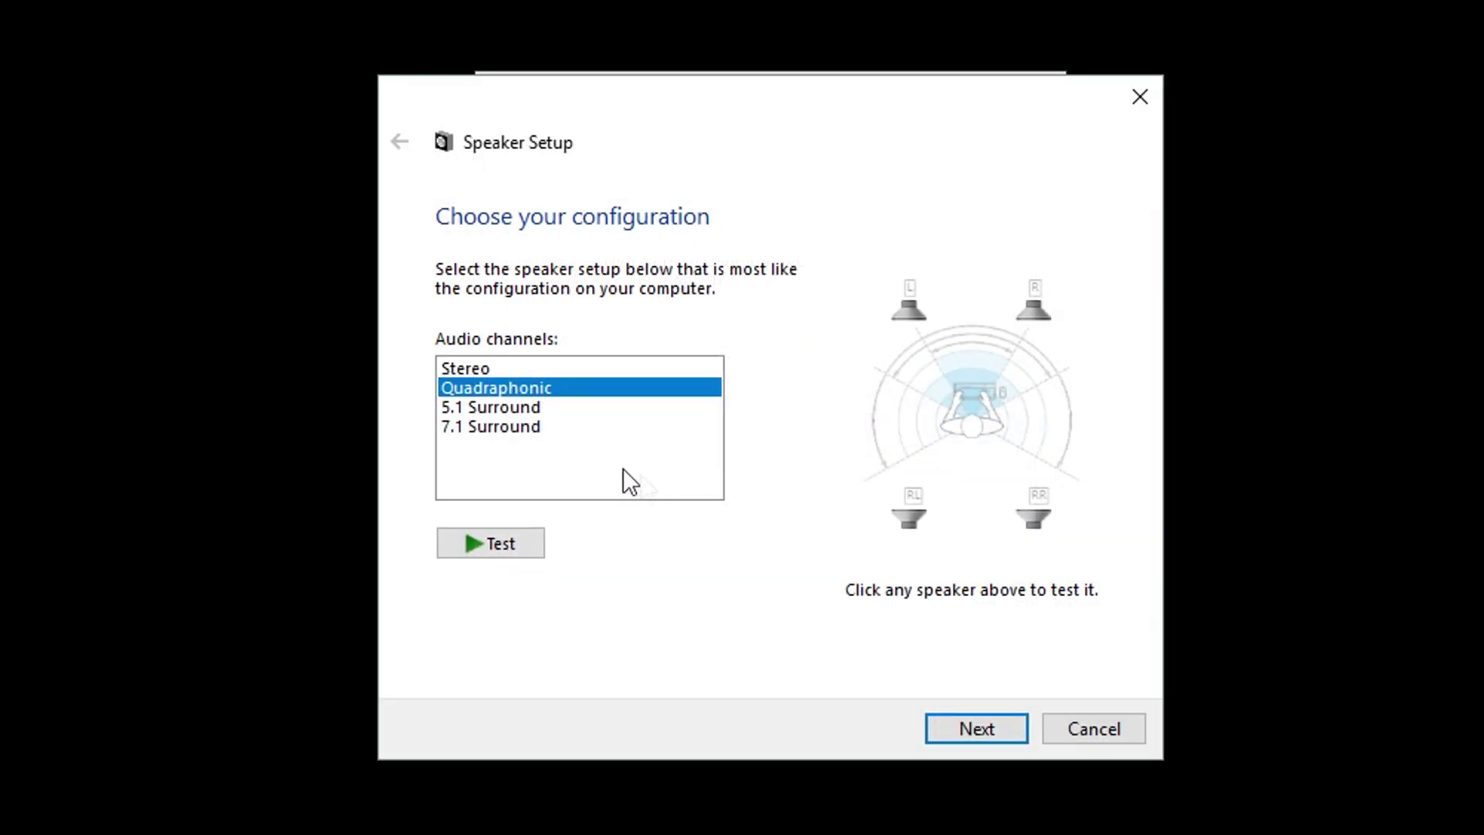
Step: Choose Quadraphonic as the Realtek speaker configuration
click(502, 370)
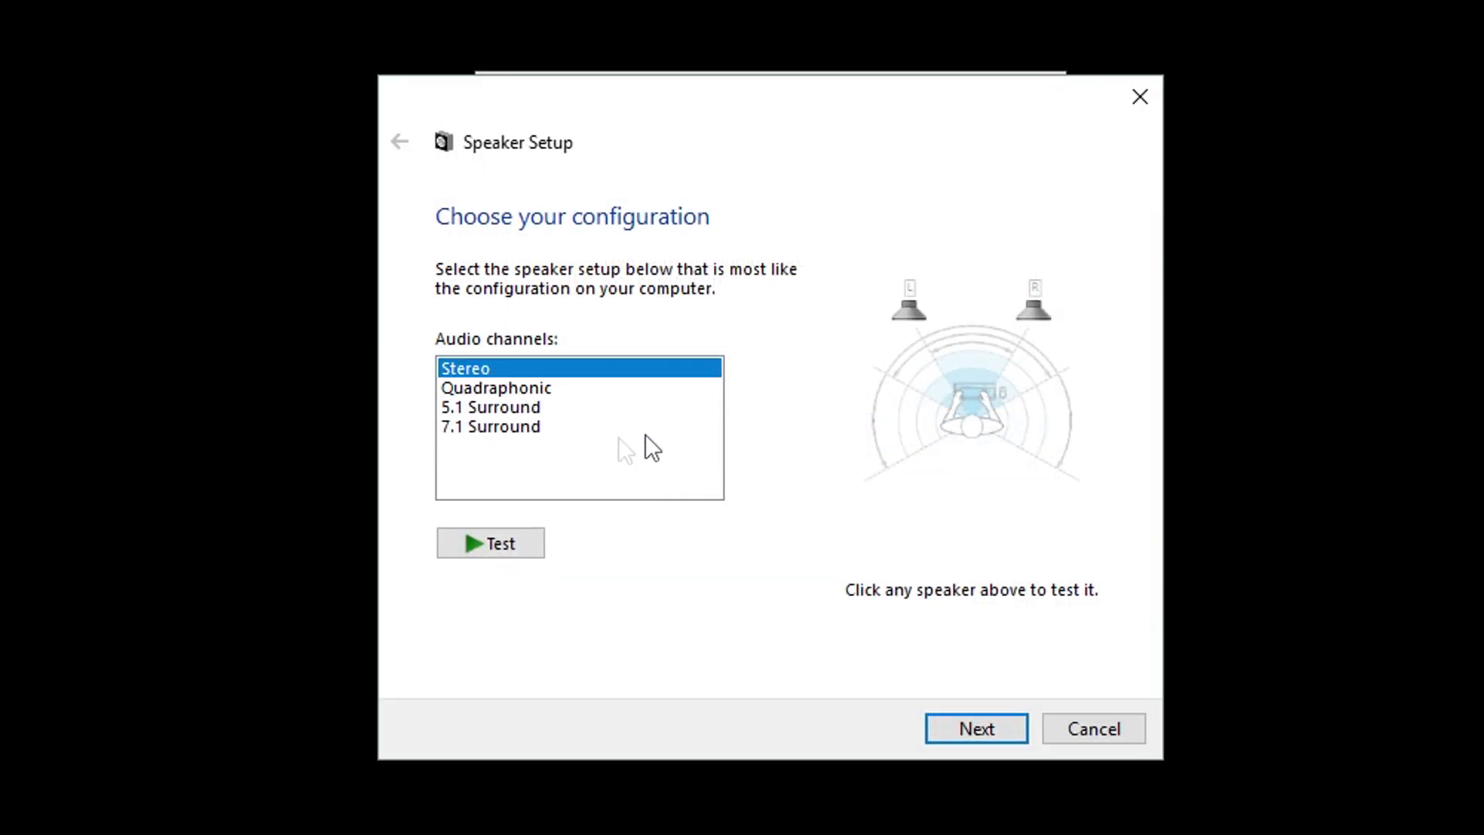
click(507, 387)
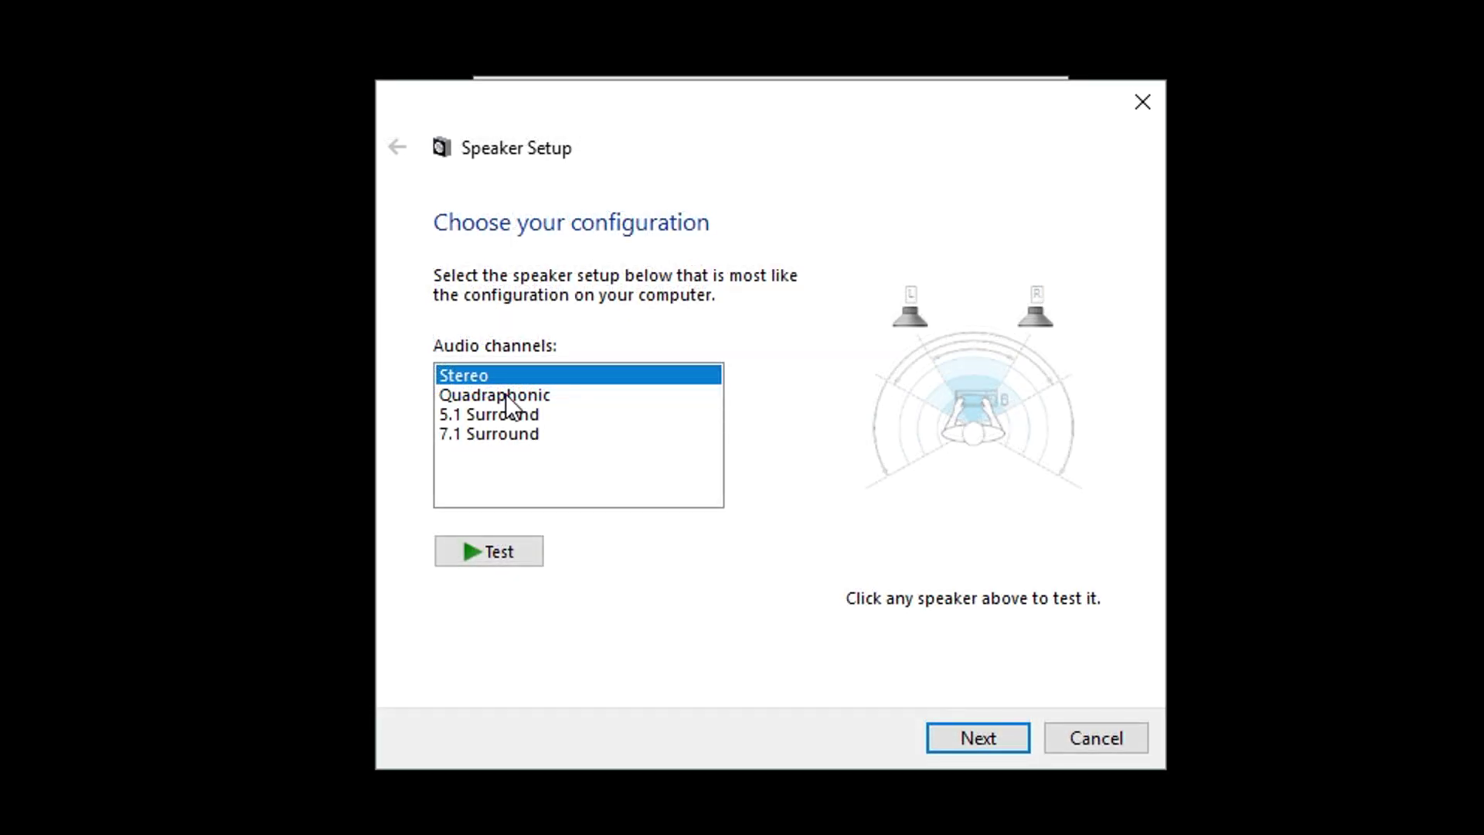
click(506, 393)
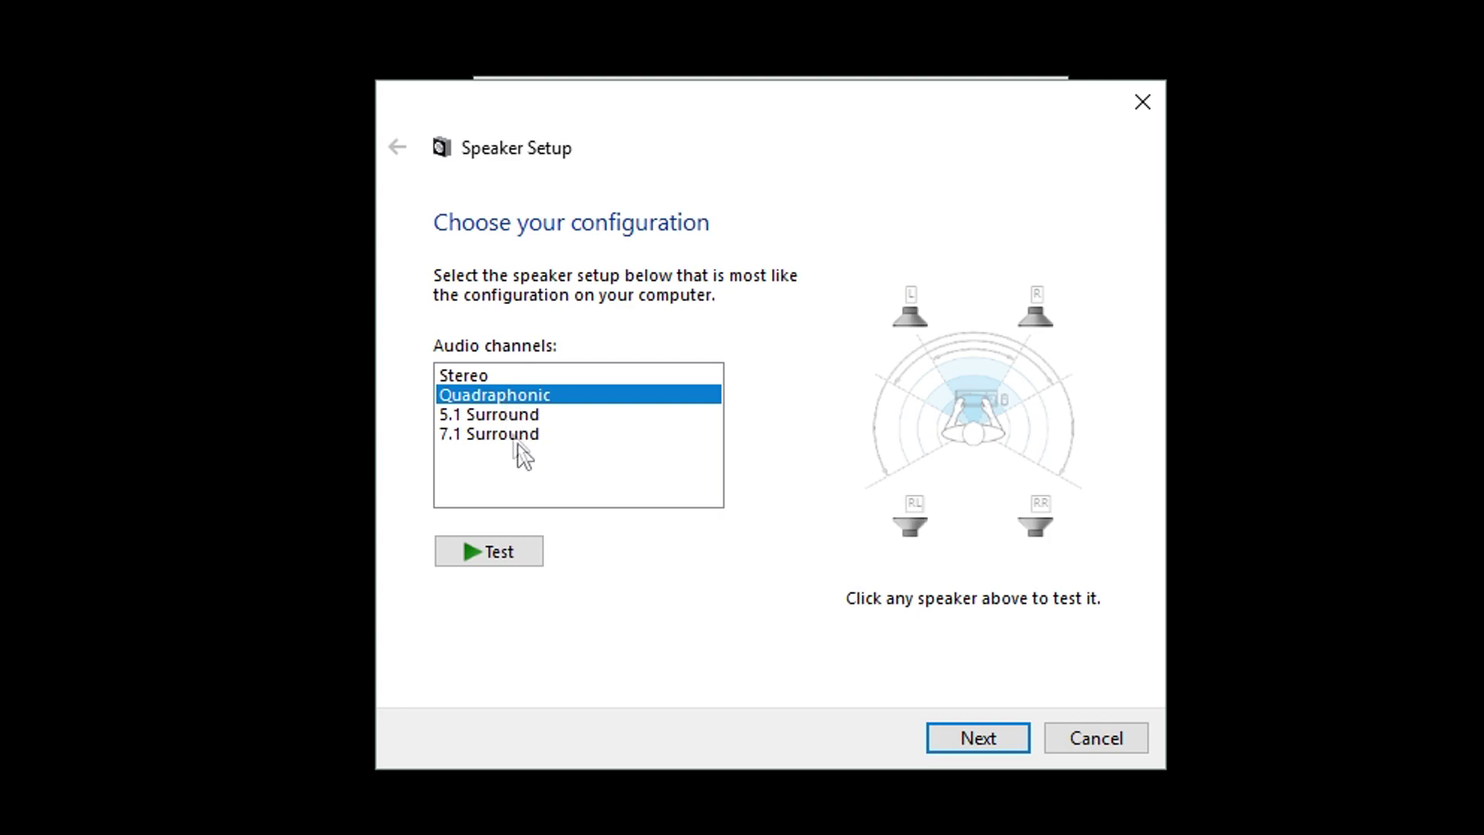
click(967, 735)
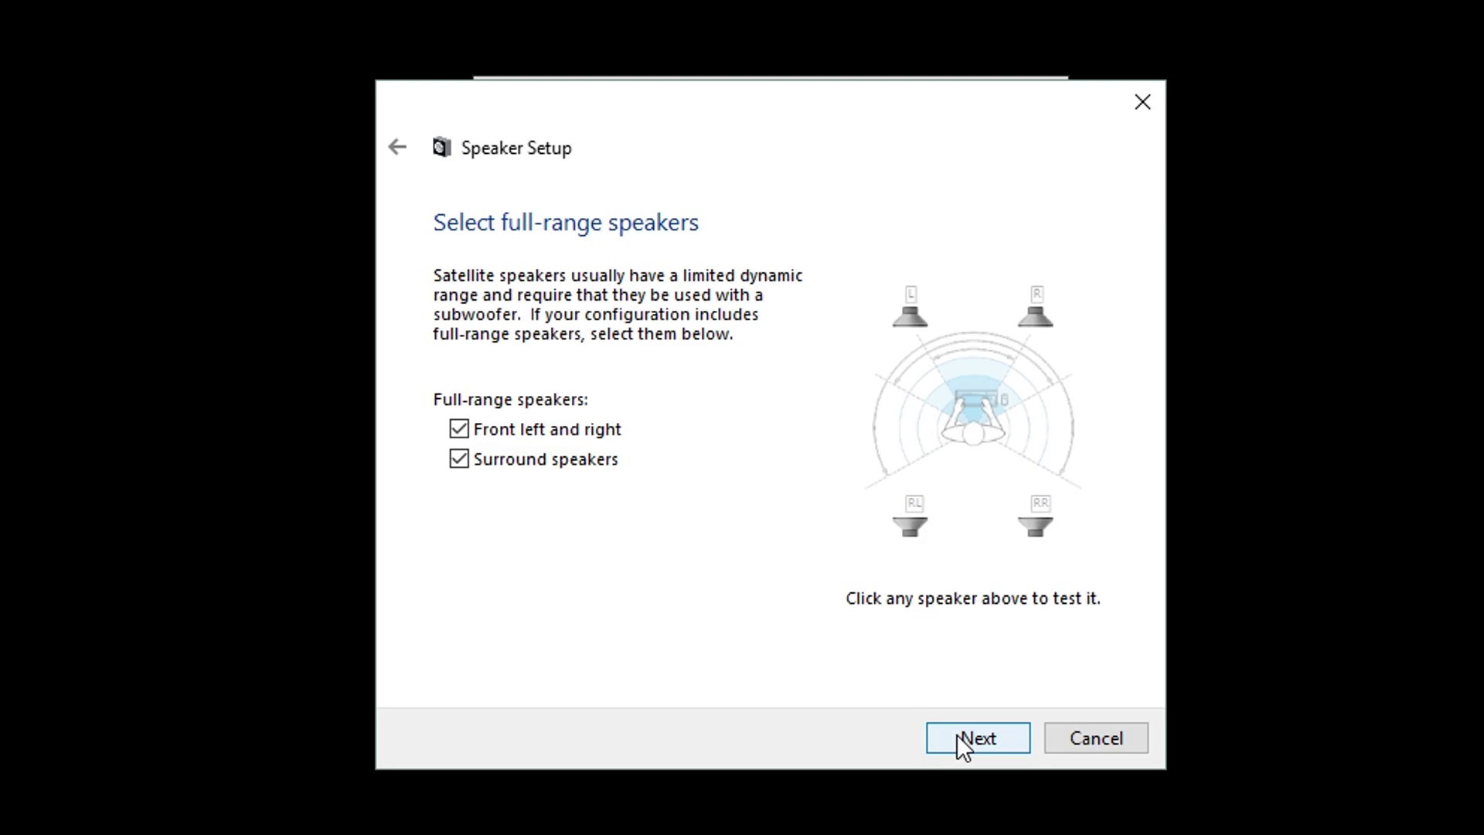
Step: Keep front and surround speakers full-range and finish Speaker Setup
click(957, 734)
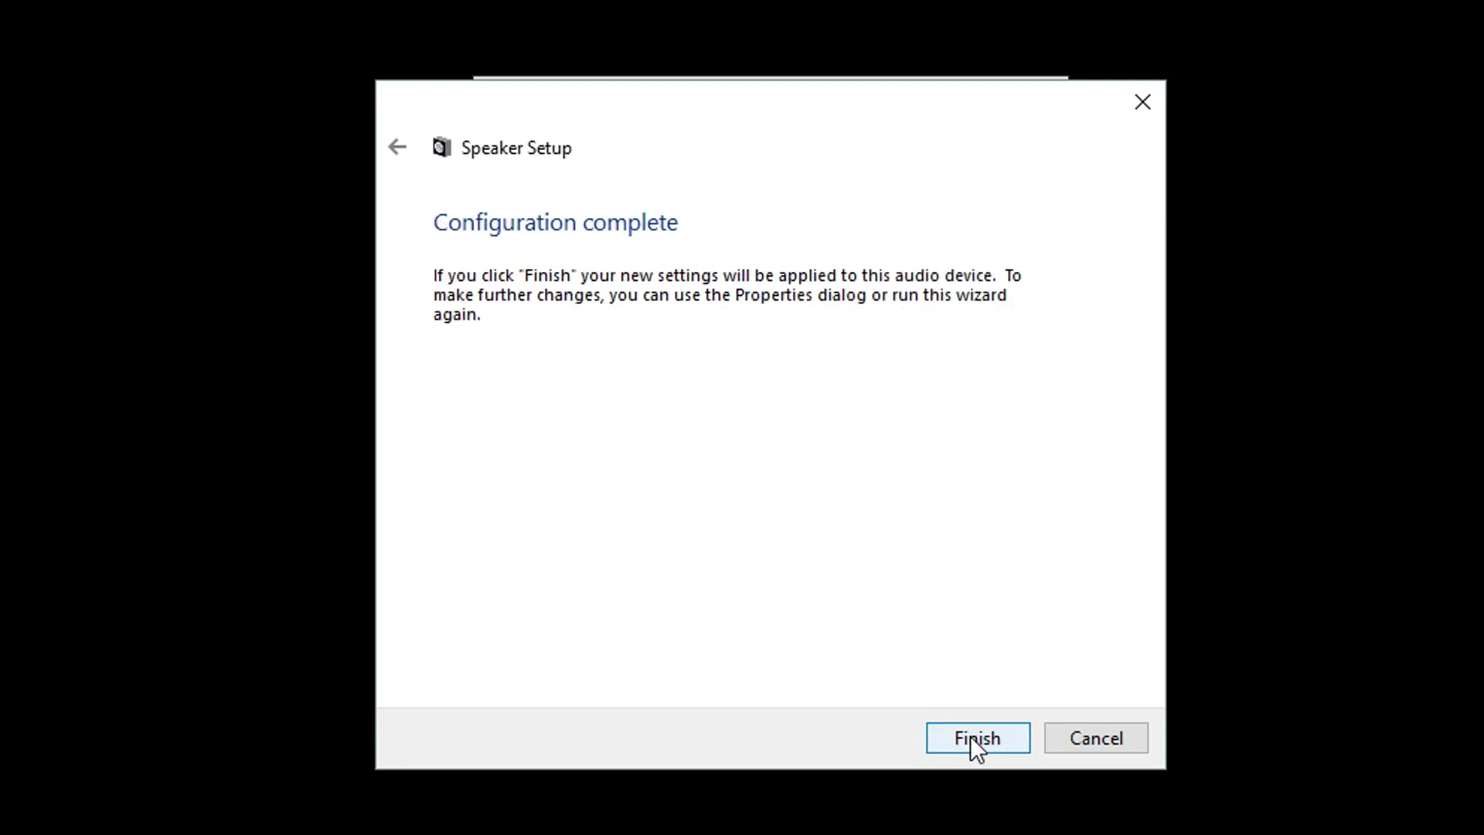
click(971, 736)
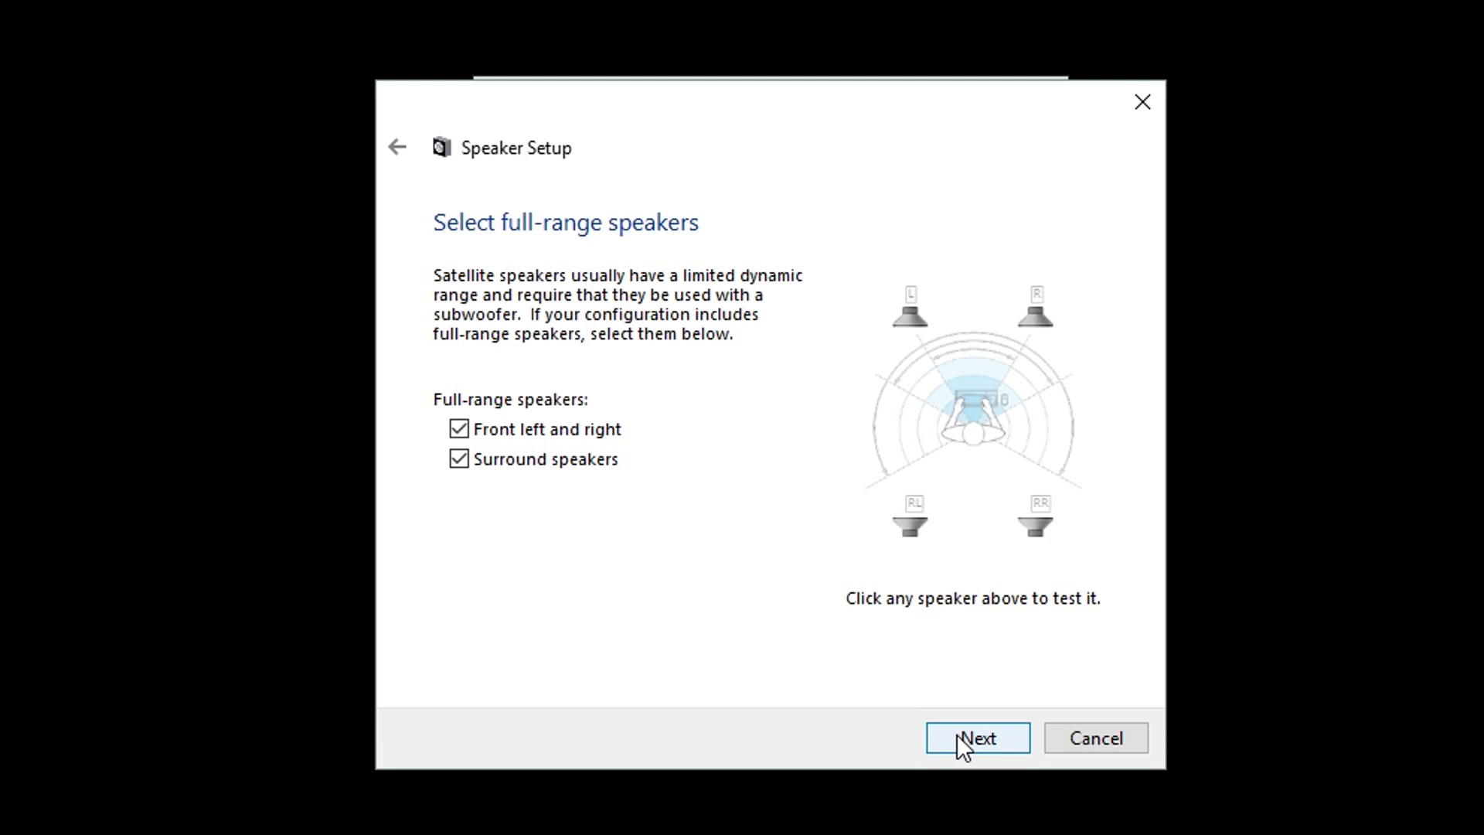
click(958, 734)
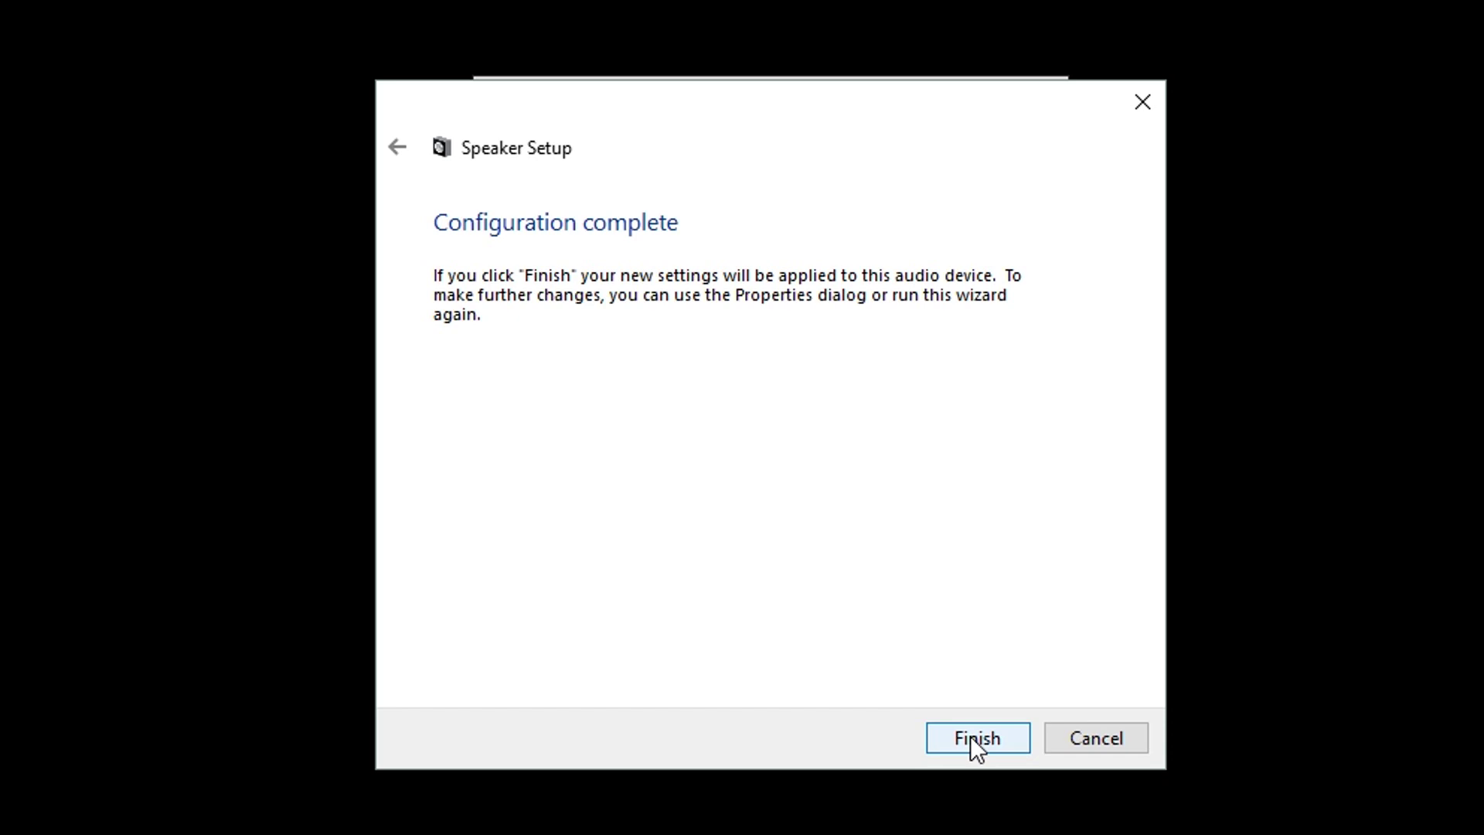
click(971, 735)
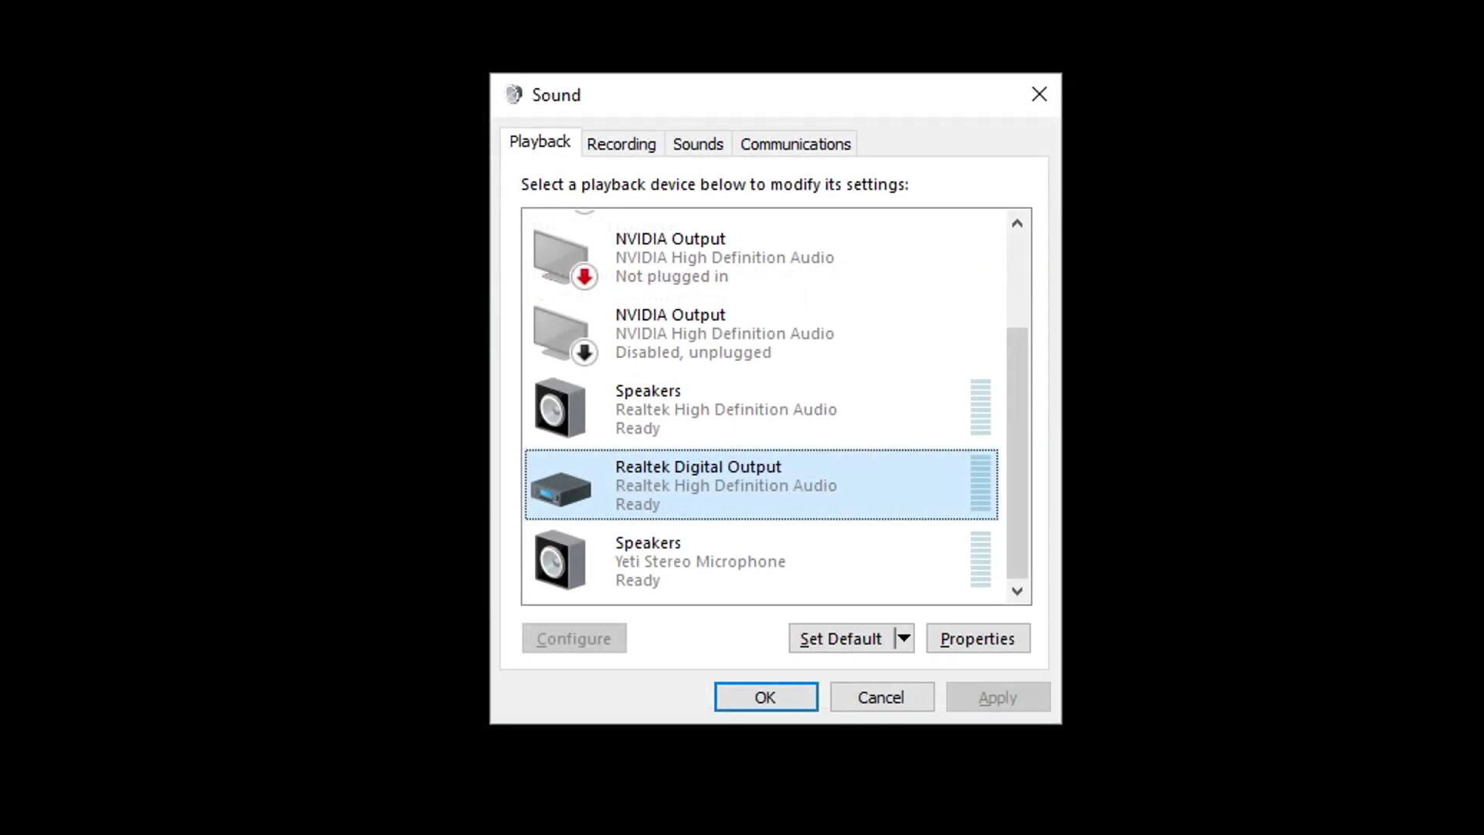
Step: Tick 'Disable all sound effects' on the Realtek speakers' Enhancements properties
click(702, 411)
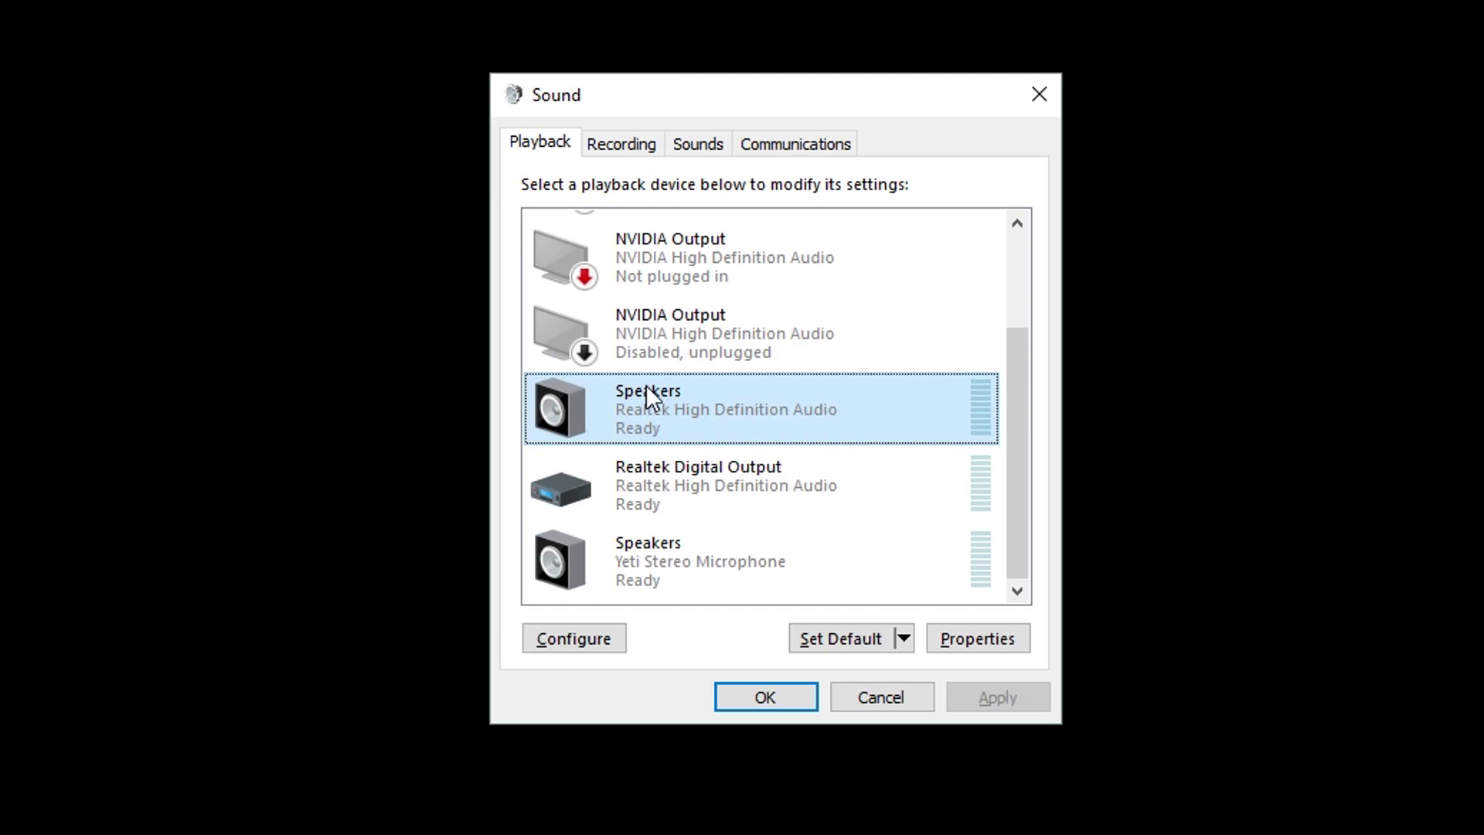
click(975, 638)
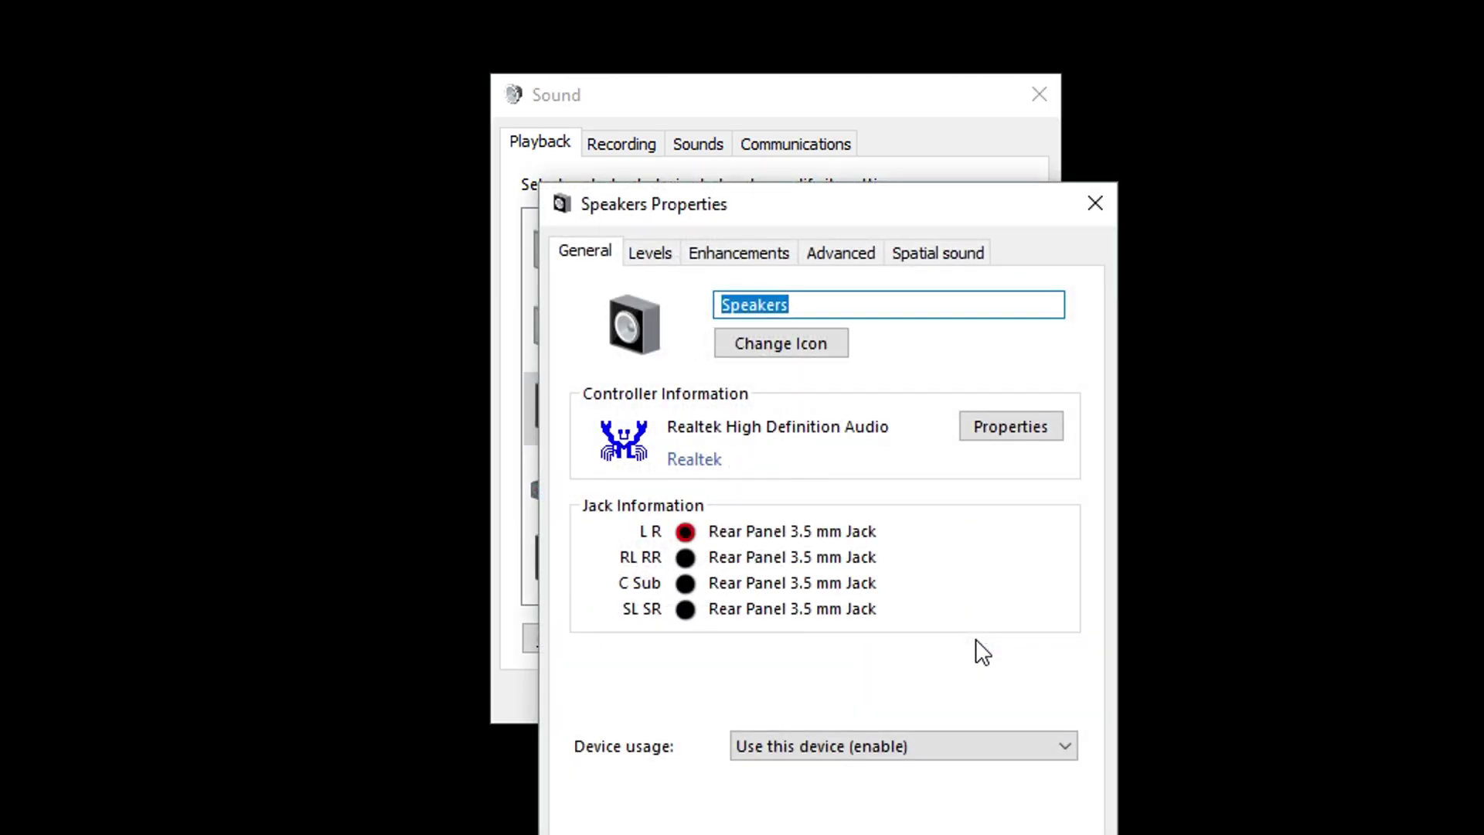
click(741, 255)
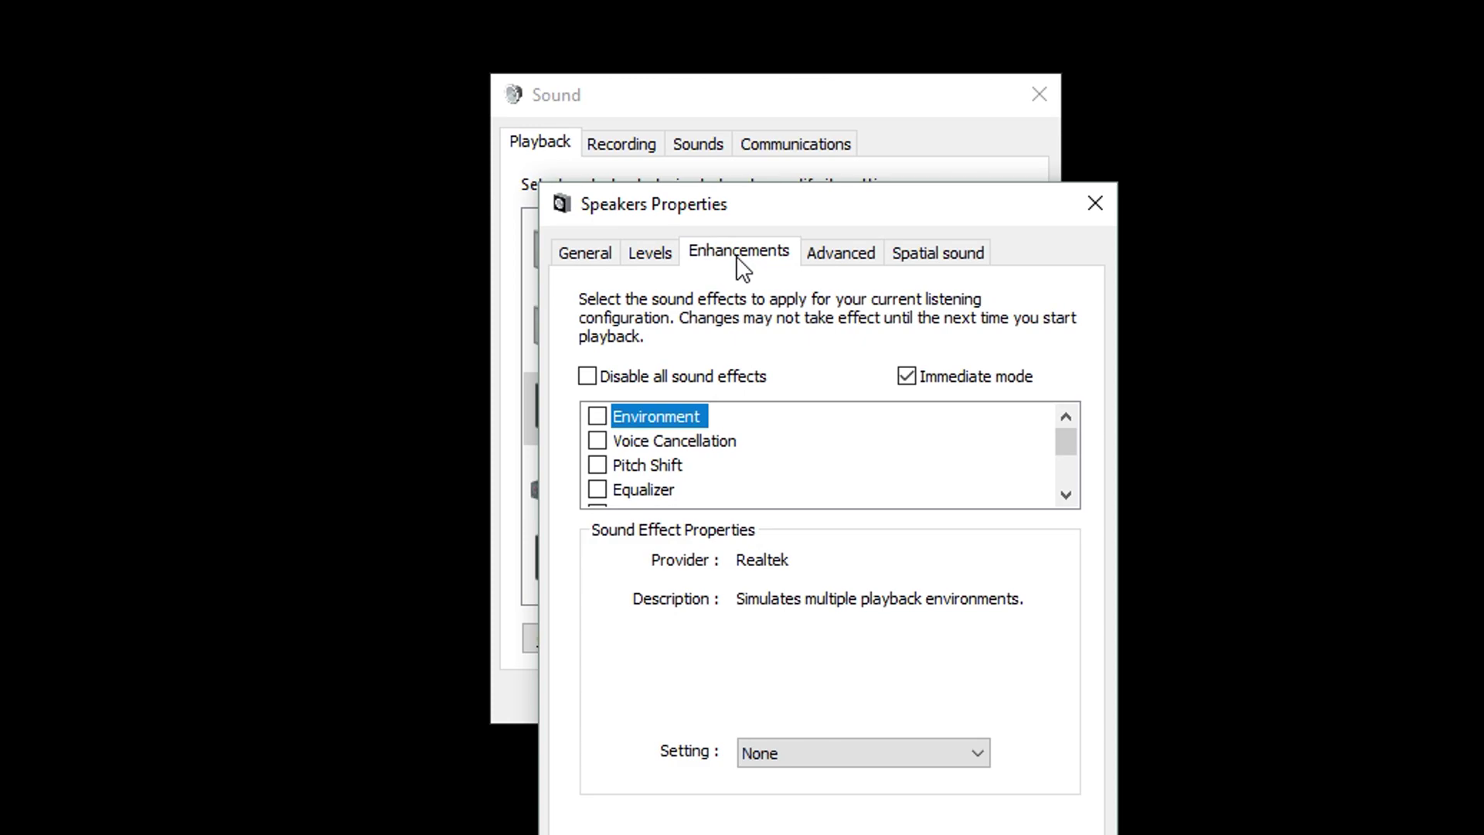
click(601, 386)
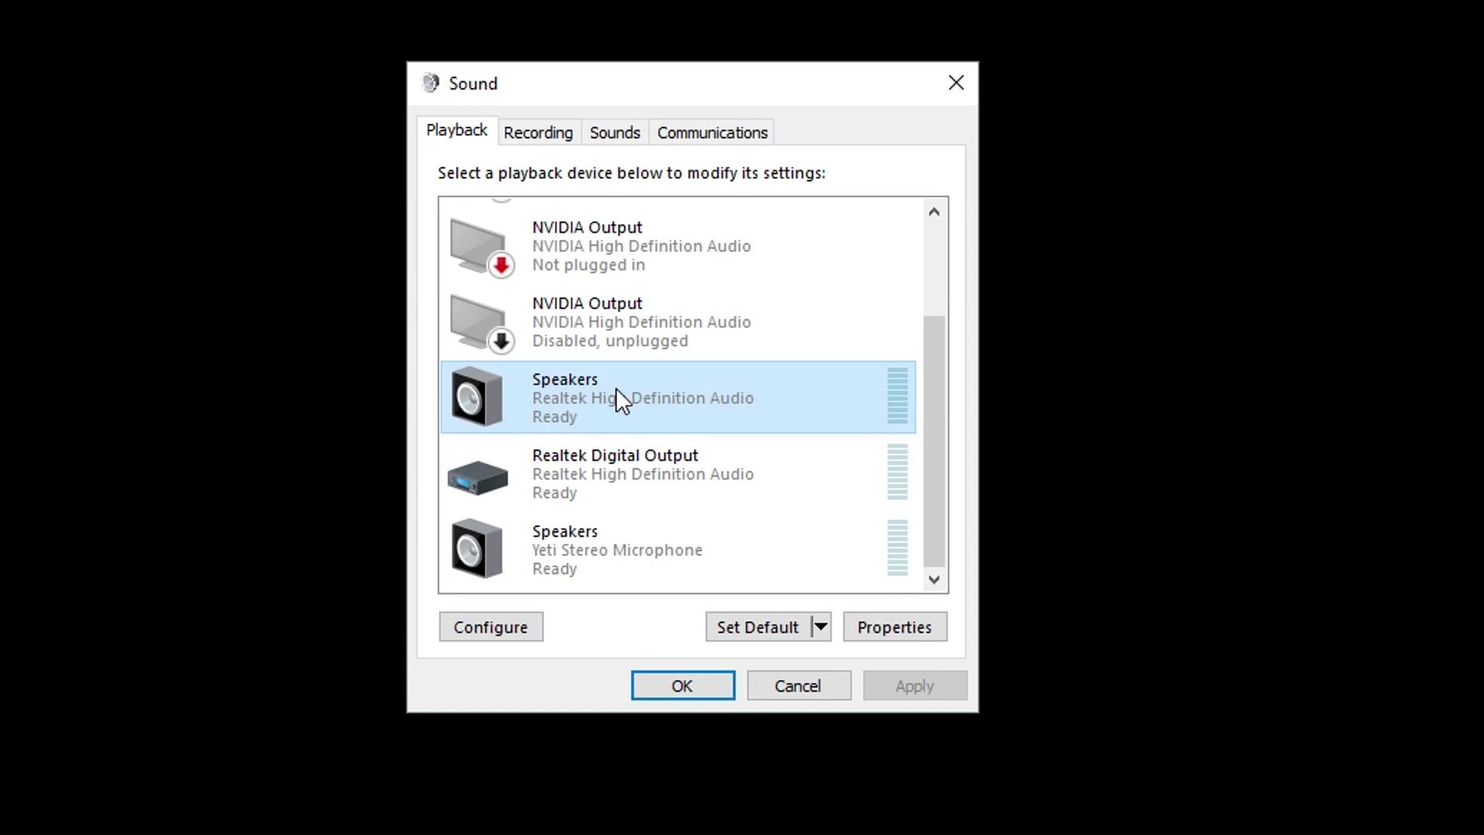
Step: Test-play the front left, front right, rear left and rear right Quadraphonic speakers
right_click(615, 387)
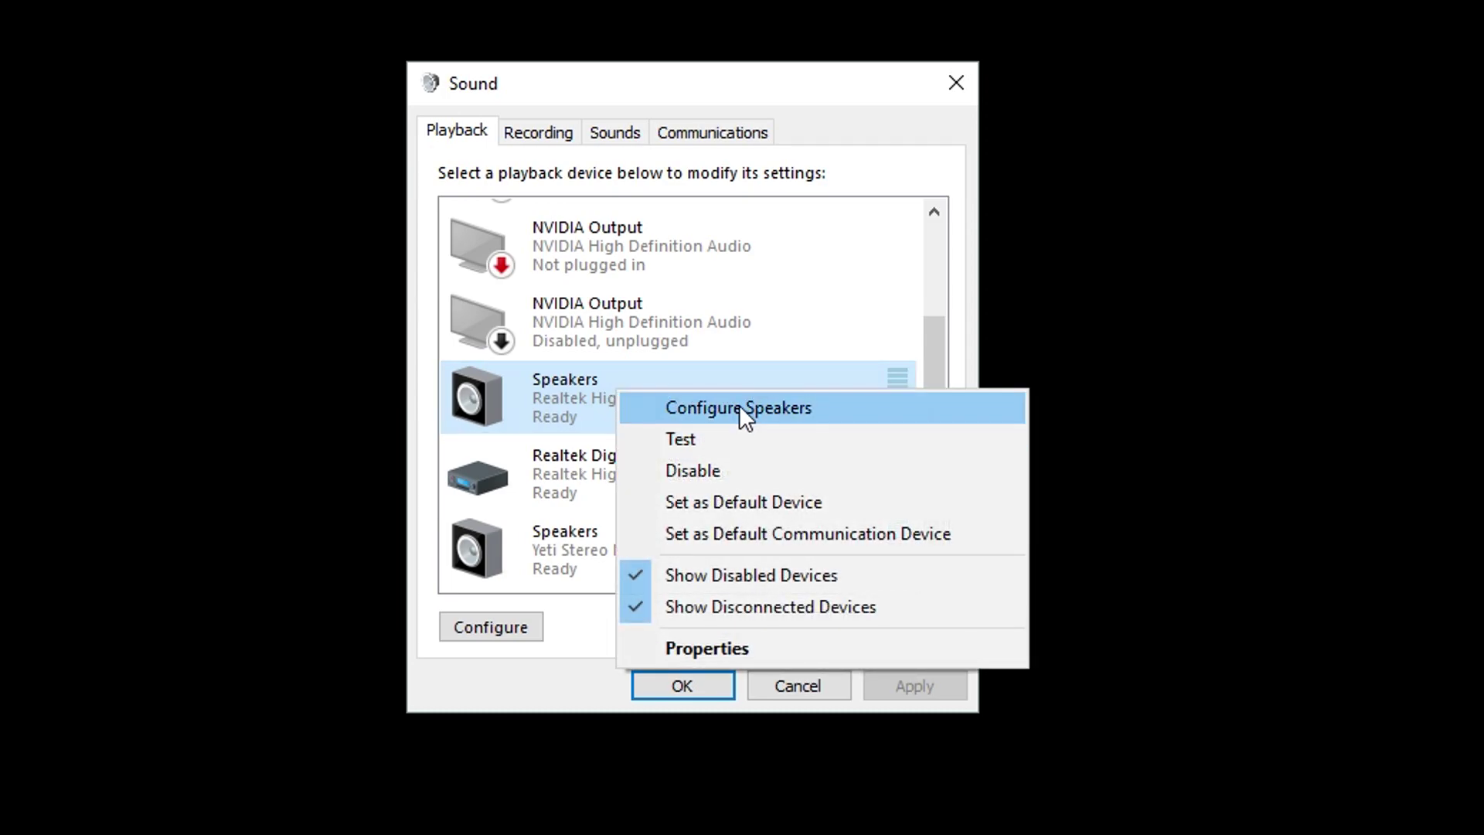
click(739, 405)
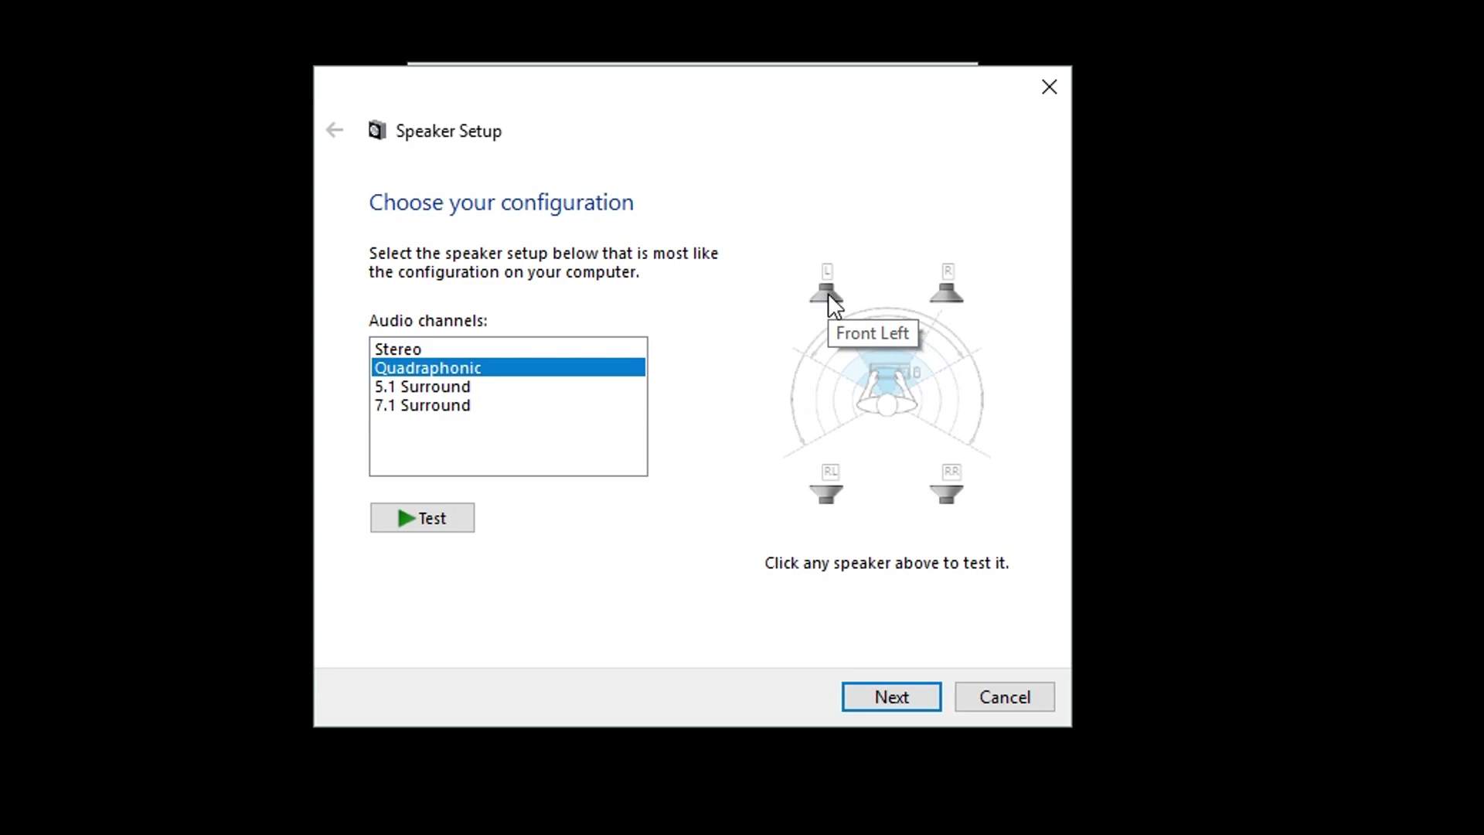
click(828, 293)
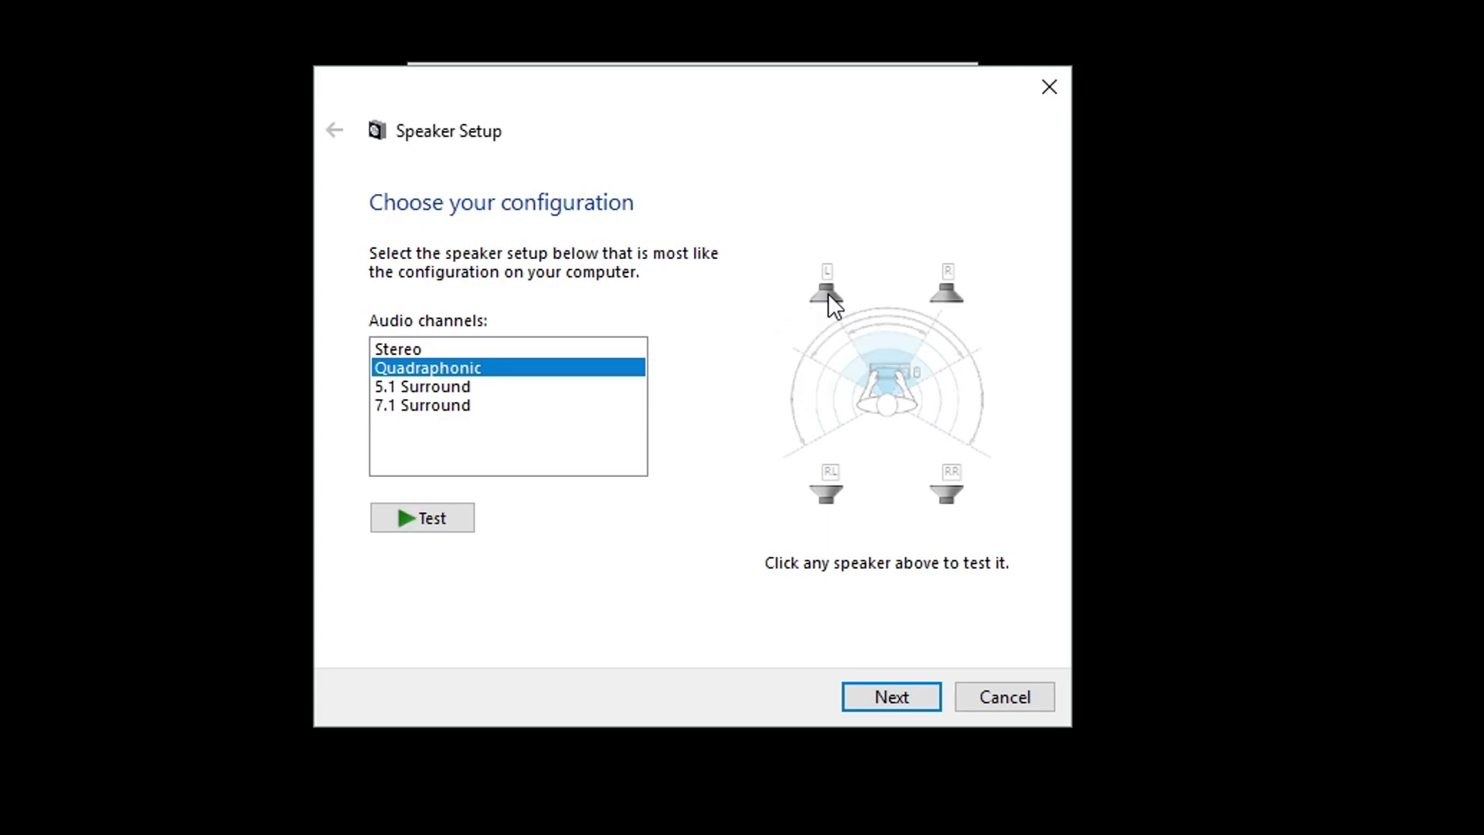
click(944, 294)
click(821, 490)
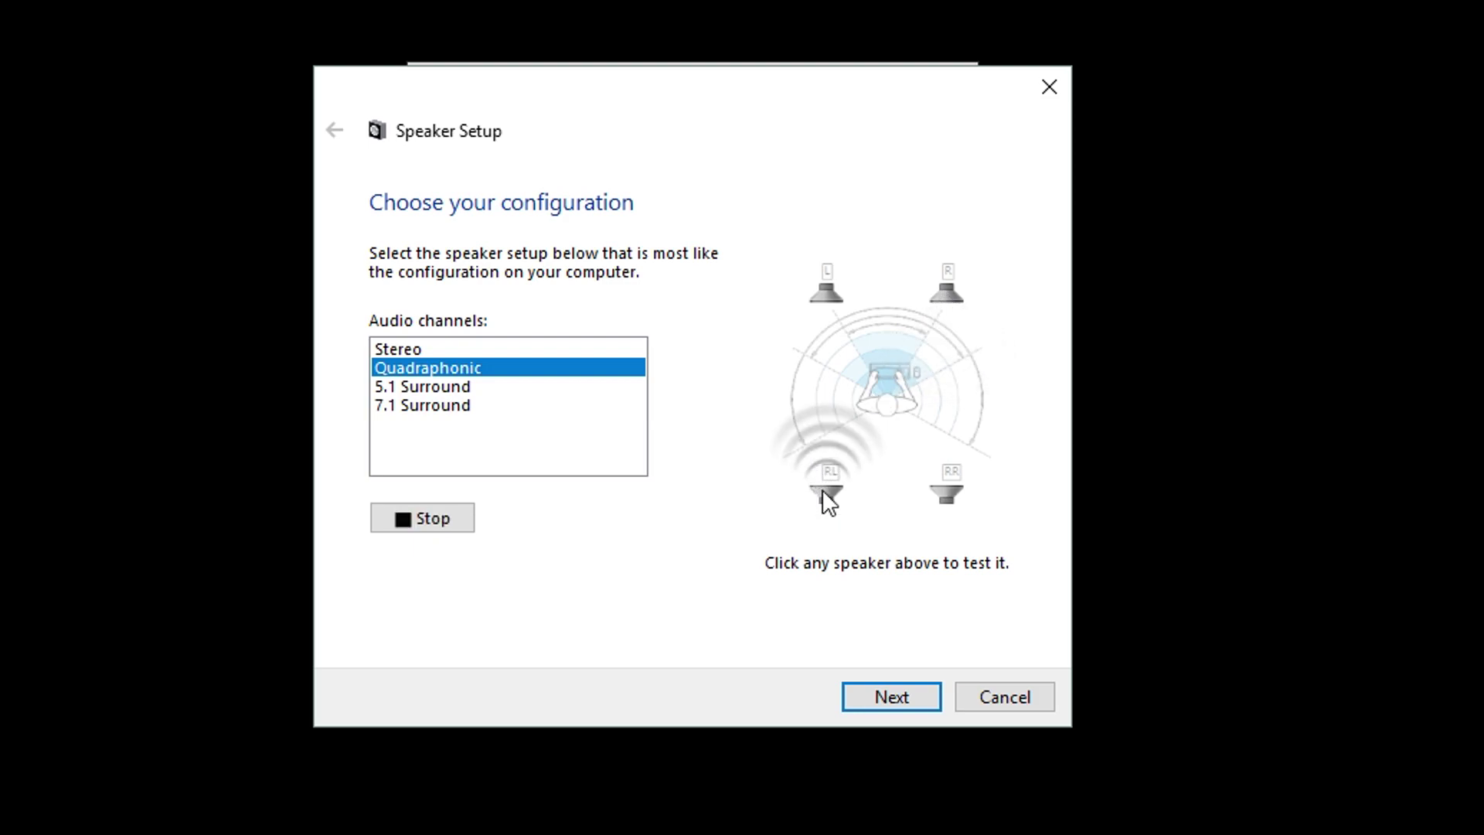
click(955, 496)
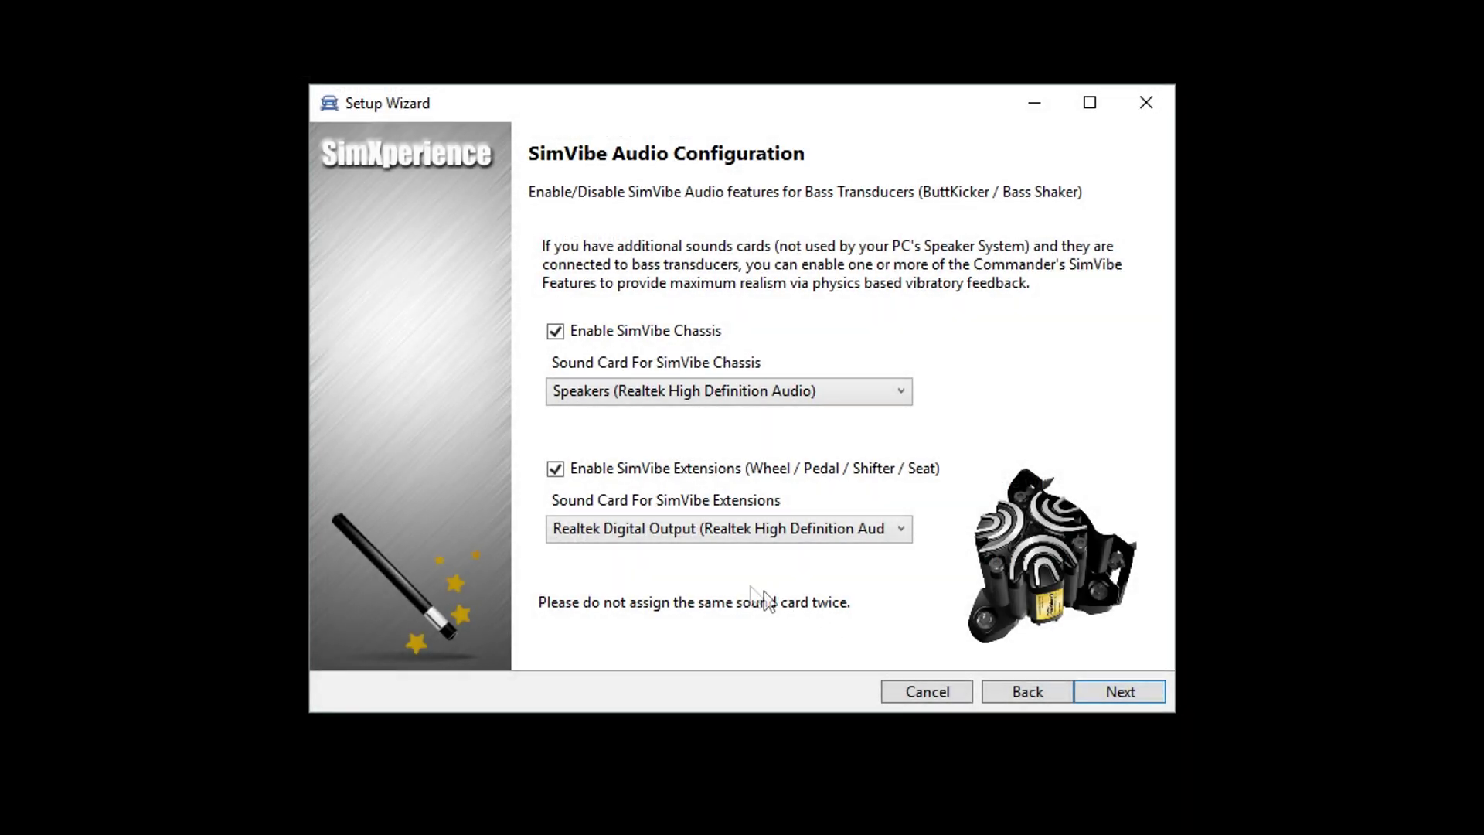
Step: Go past the AccuForce steering page and open the Owners Club Learn More link
click(1096, 695)
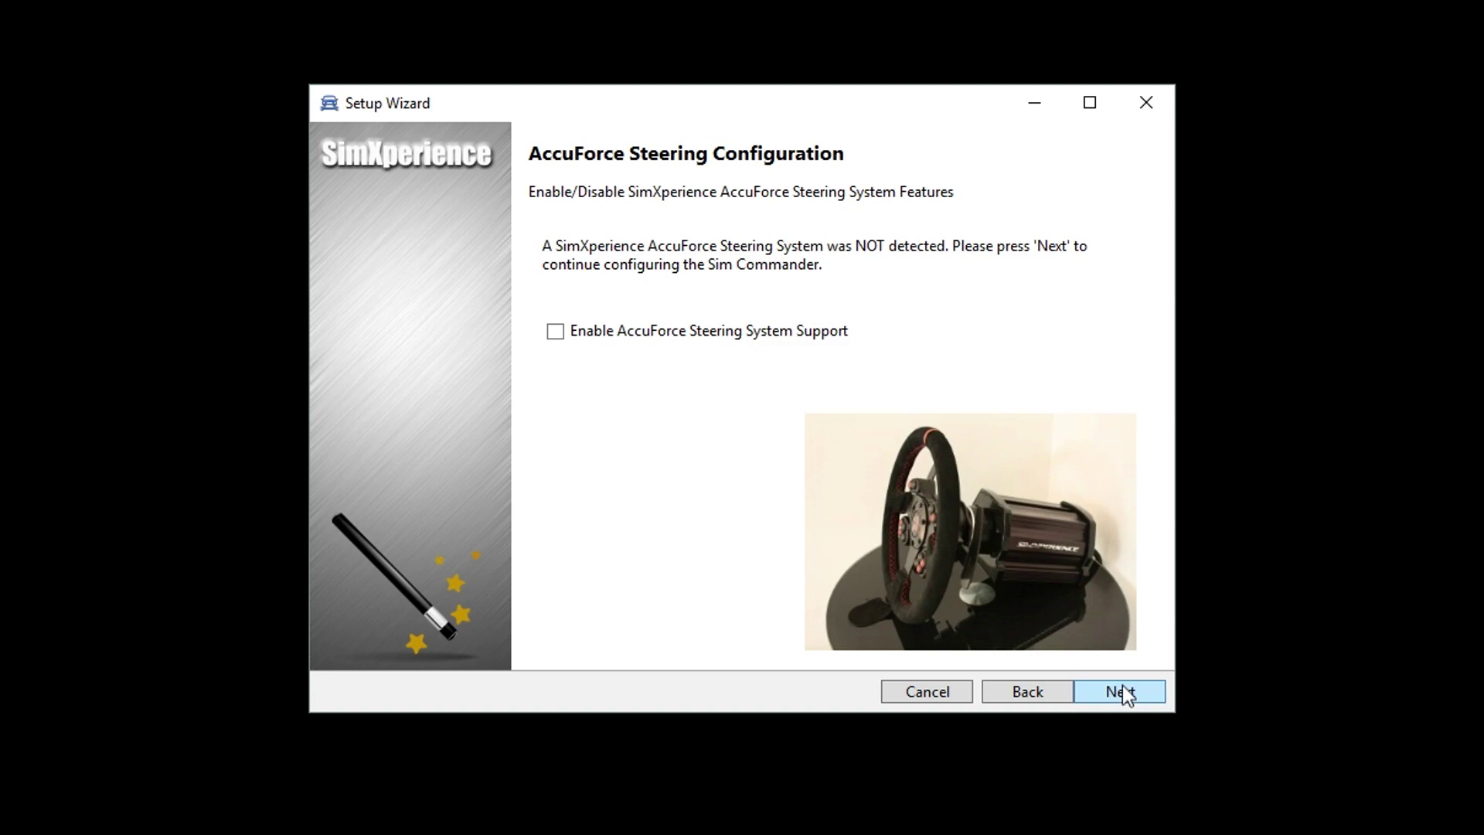
click(1123, 691)
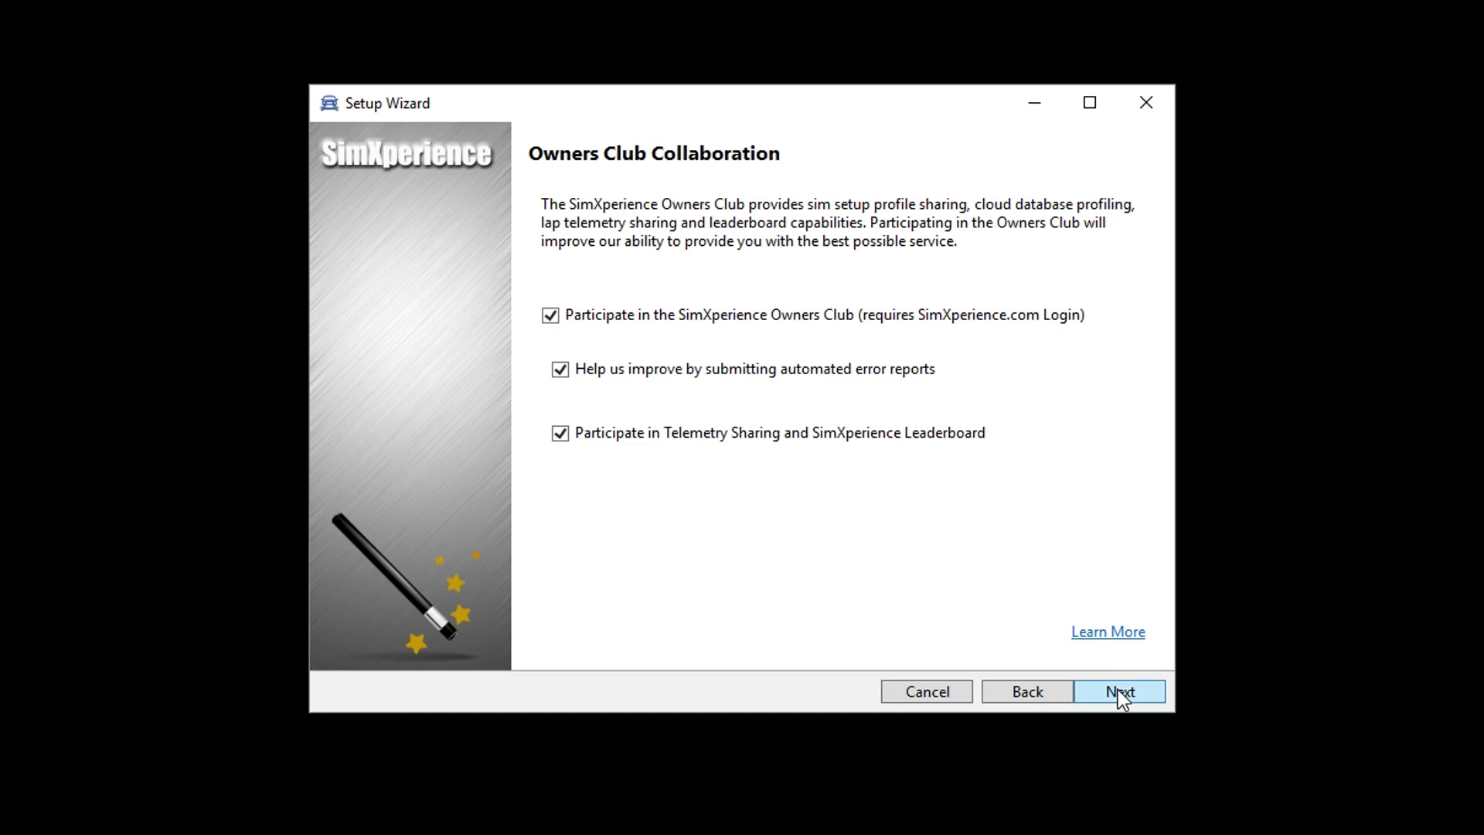
click(1108, 632)
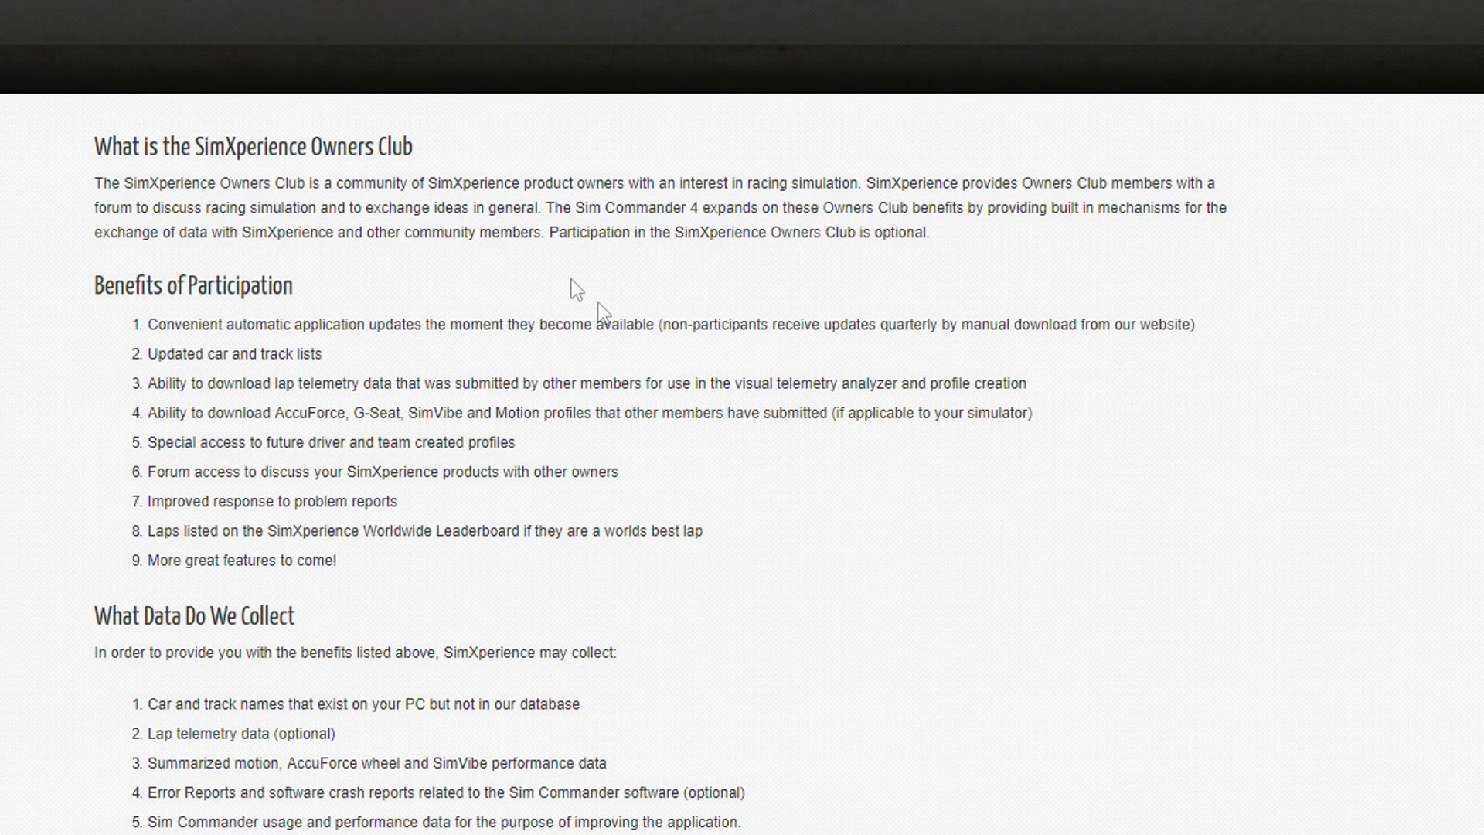
Step: Scroll through the Owners Club page, then continue to Install-N-Drive Auto Detection
scroll(561, 462, down, 3)
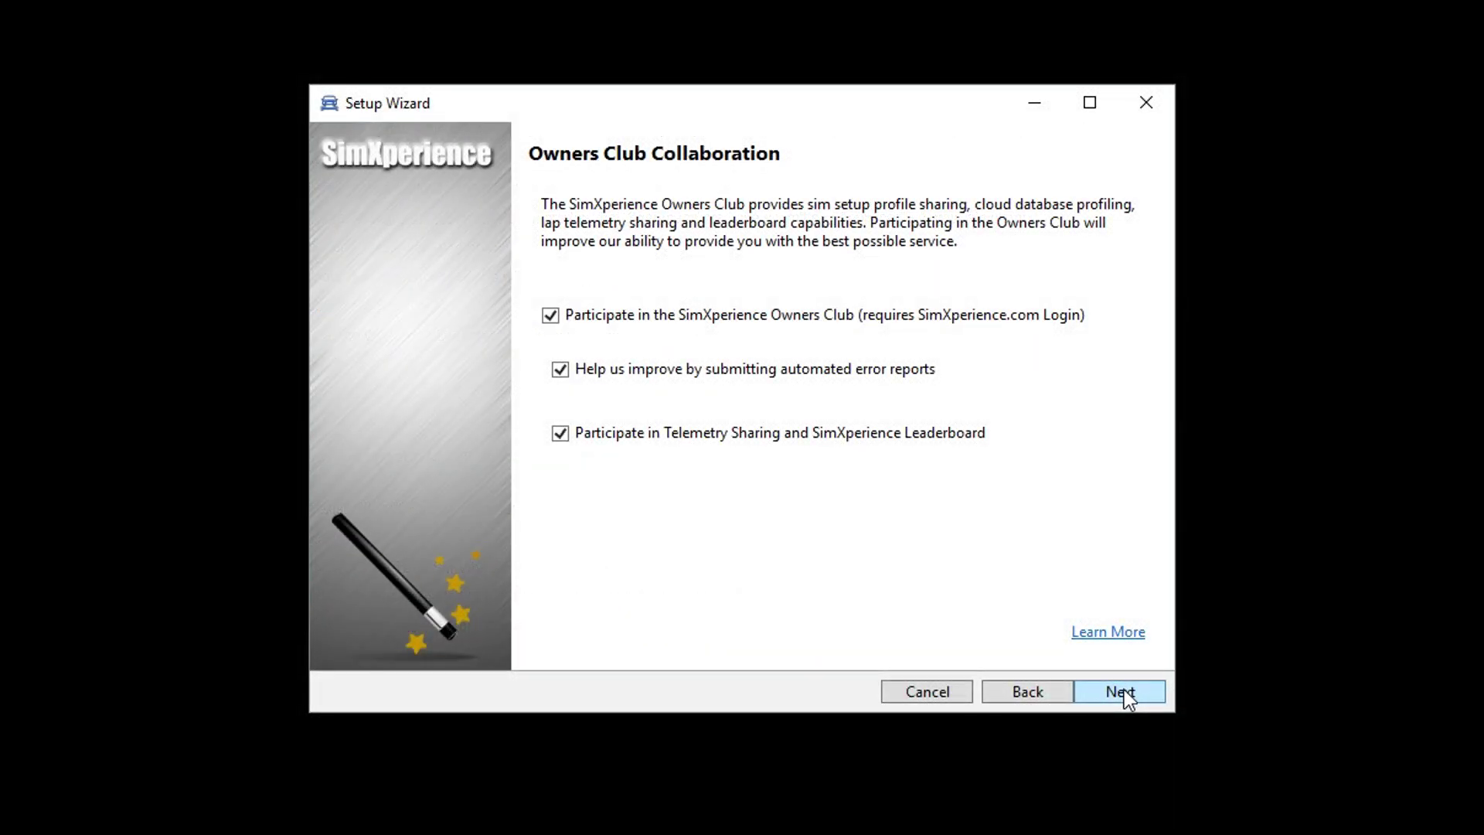
click(1122, 689)
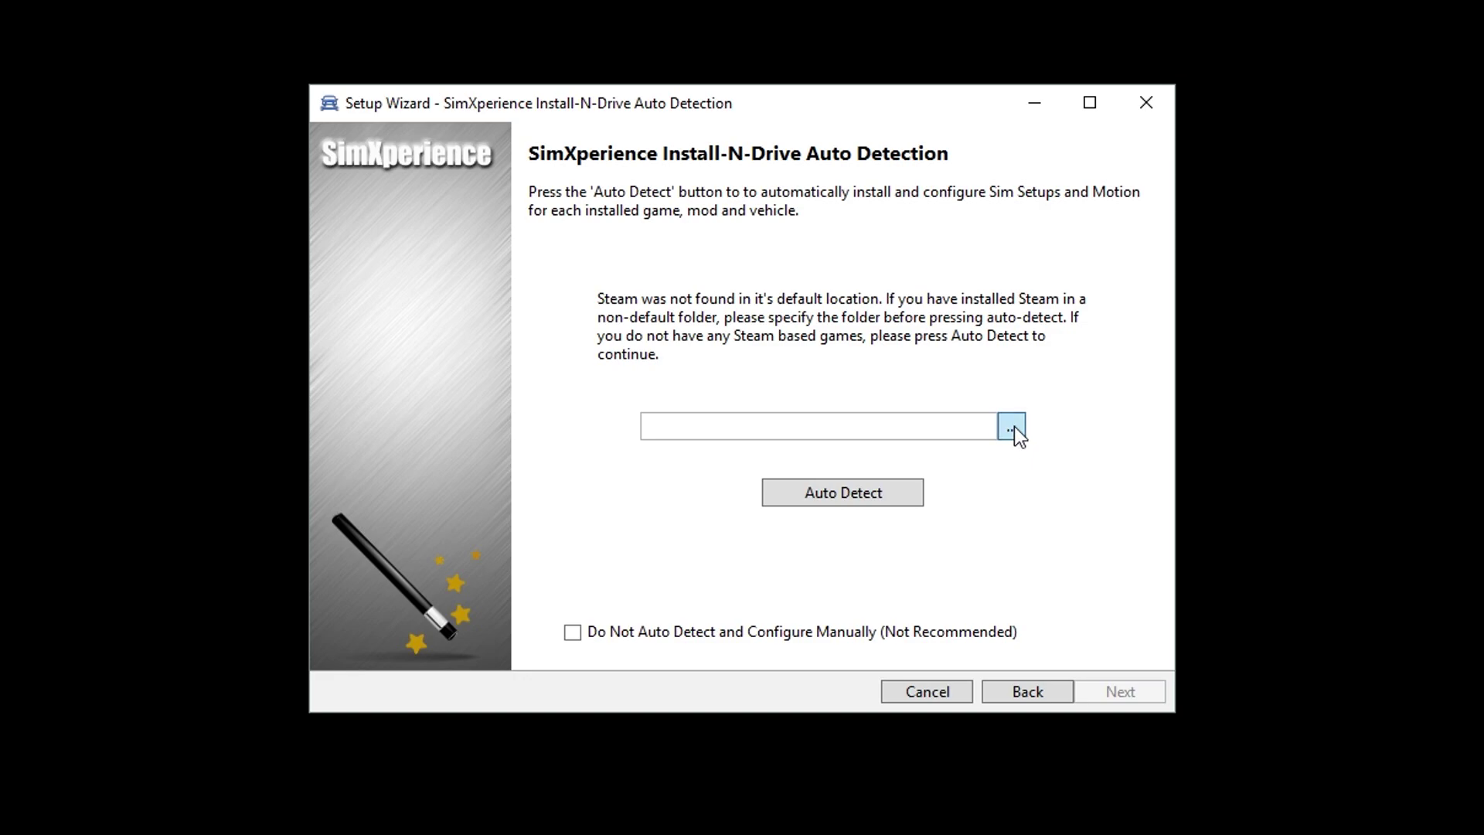
Step: Set the Steam folder to E:\Steam, auto-detect installed games, and continue to Other Settings
click(1014, 425)
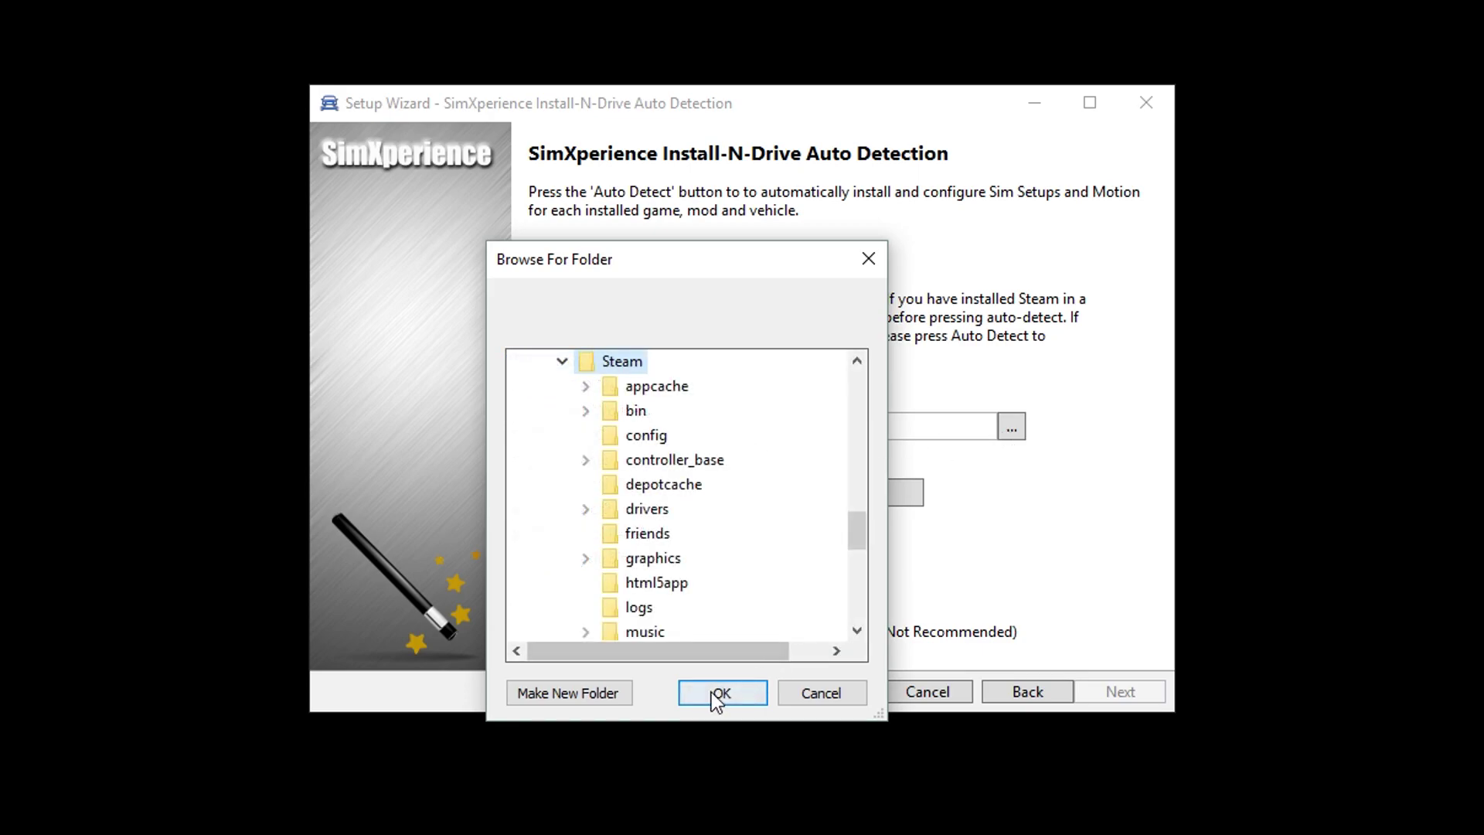
click(719, 693)
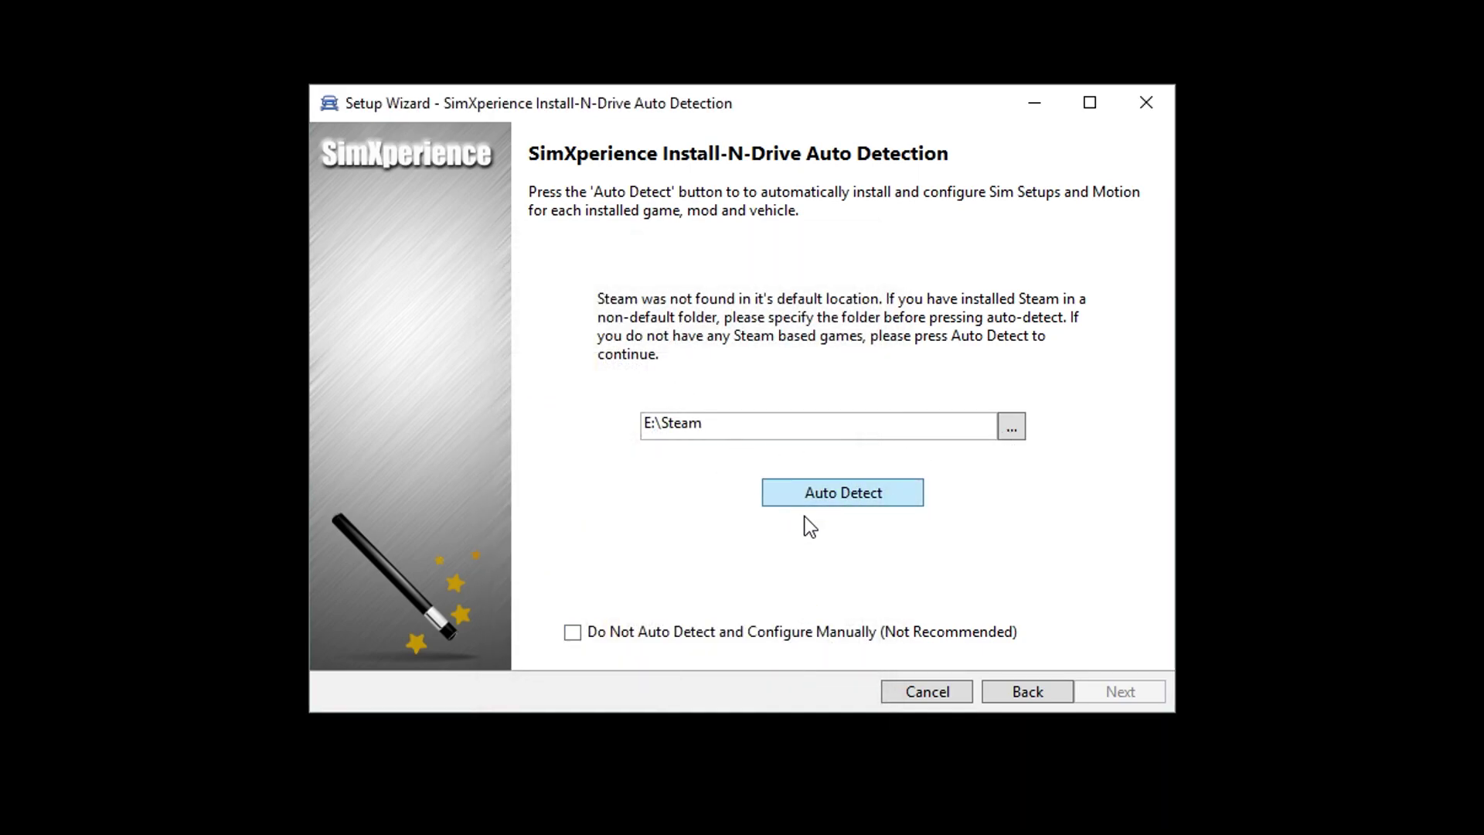
click(857, 493)
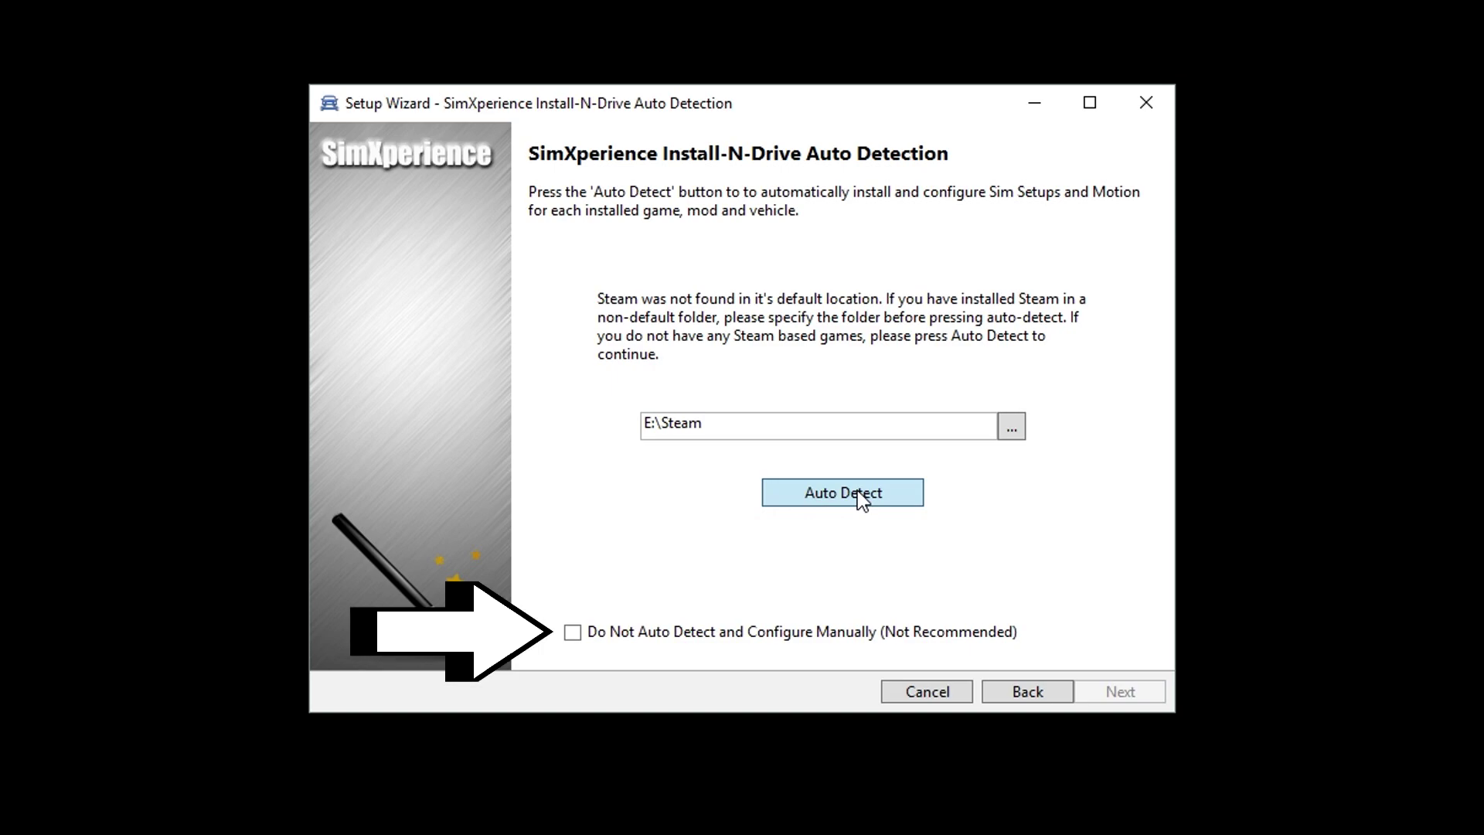
click(856, 490)
click(1123, 692)
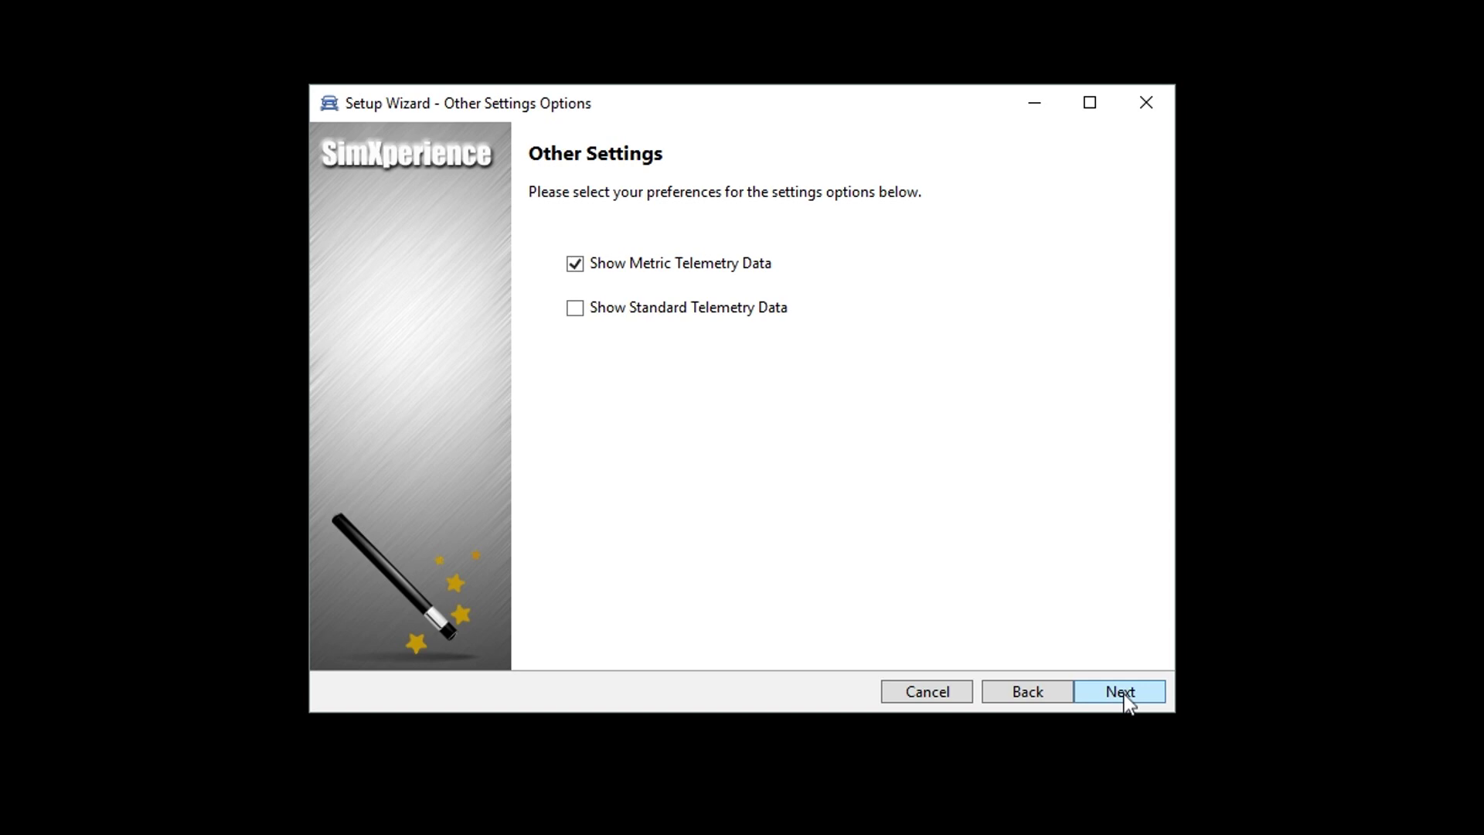
Step: Accept the Other Settings page and finish the setup wizard from the Congratulations page
click(1123, 691)
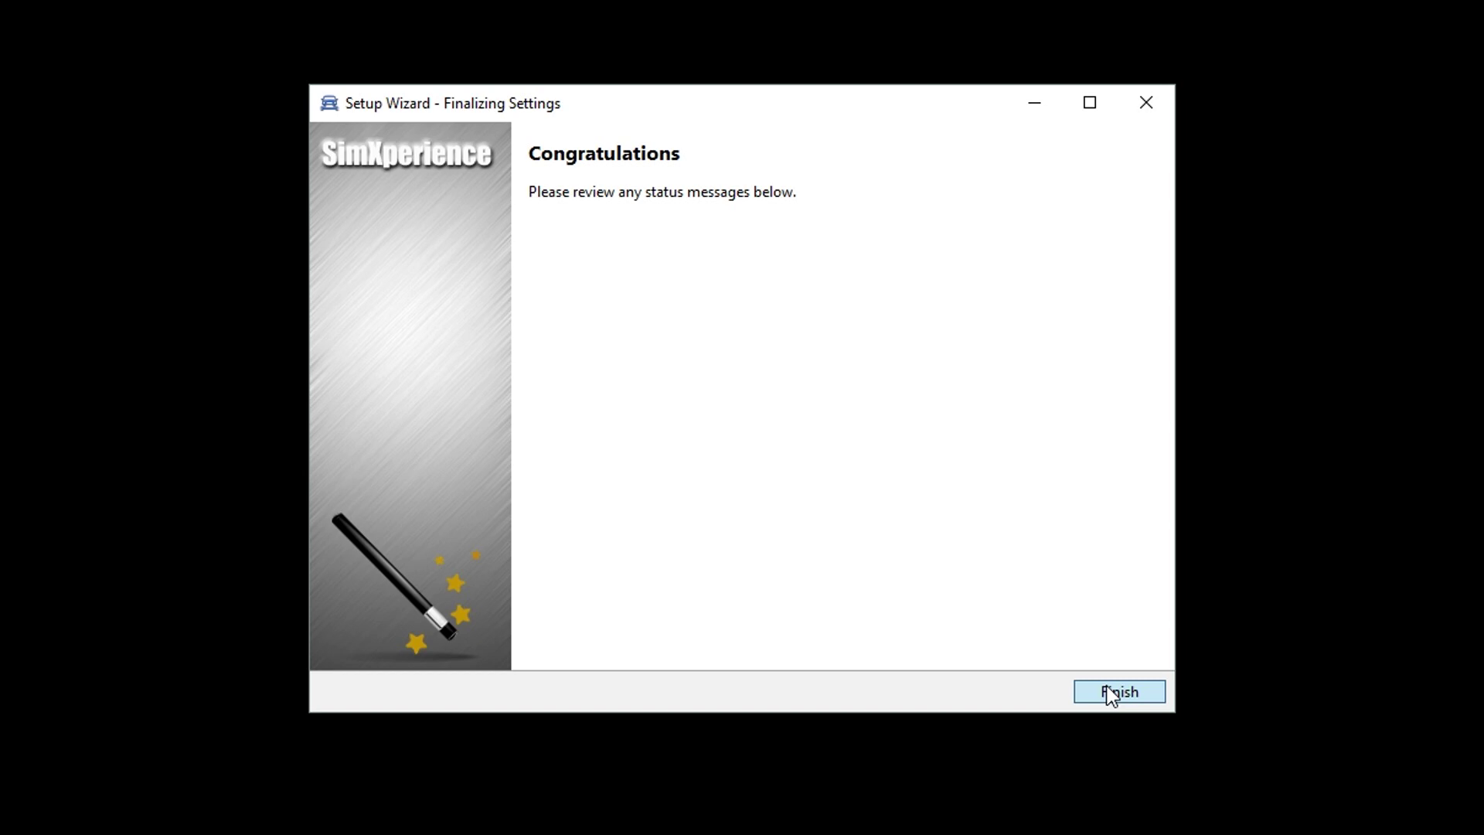
click(1110, 692)
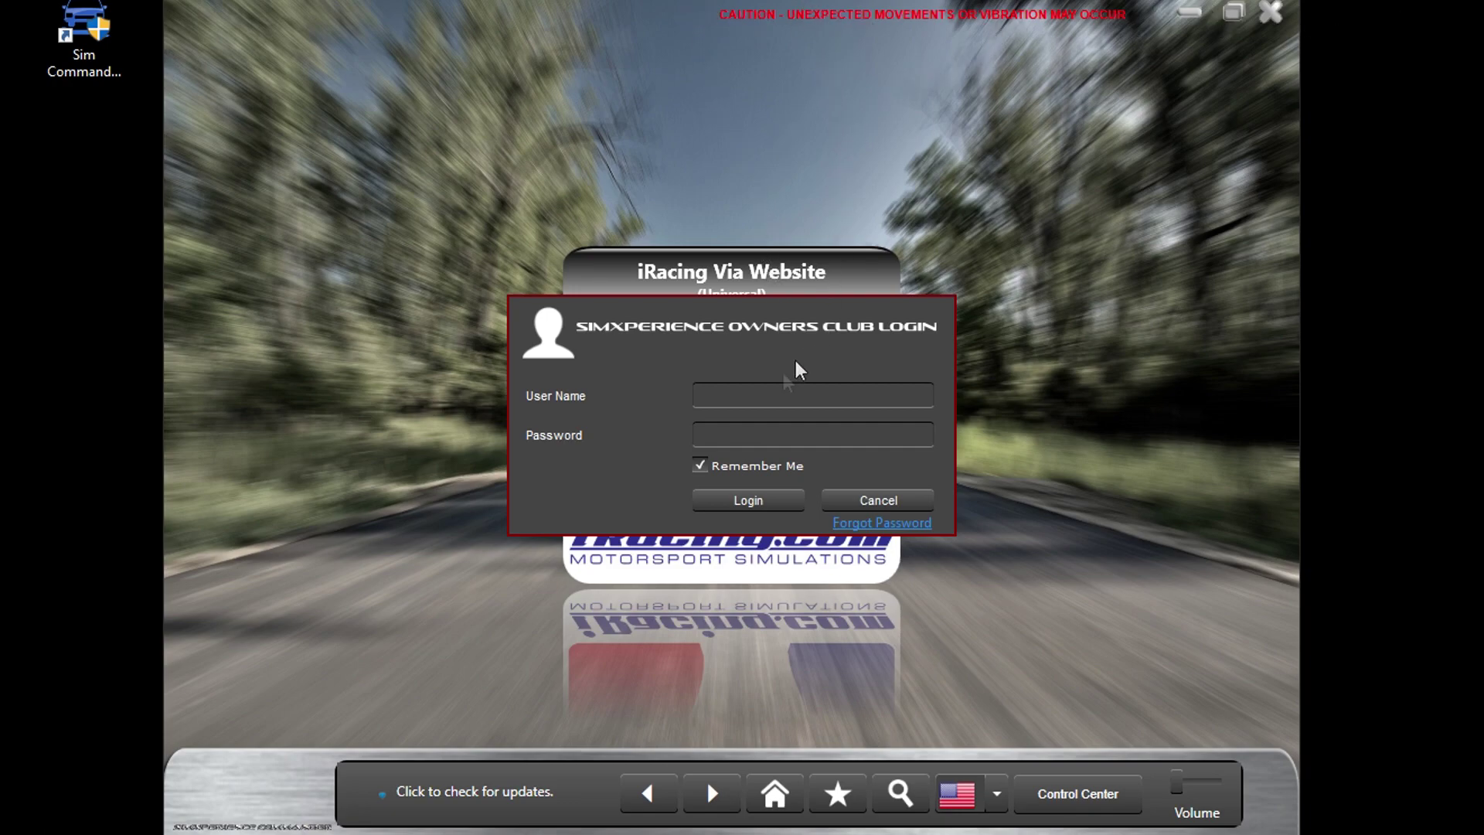
Step: Enter the Owners Club user name and account password, keep Remember Me checked, and log in
click(754, 396)
text(DarinSRT)
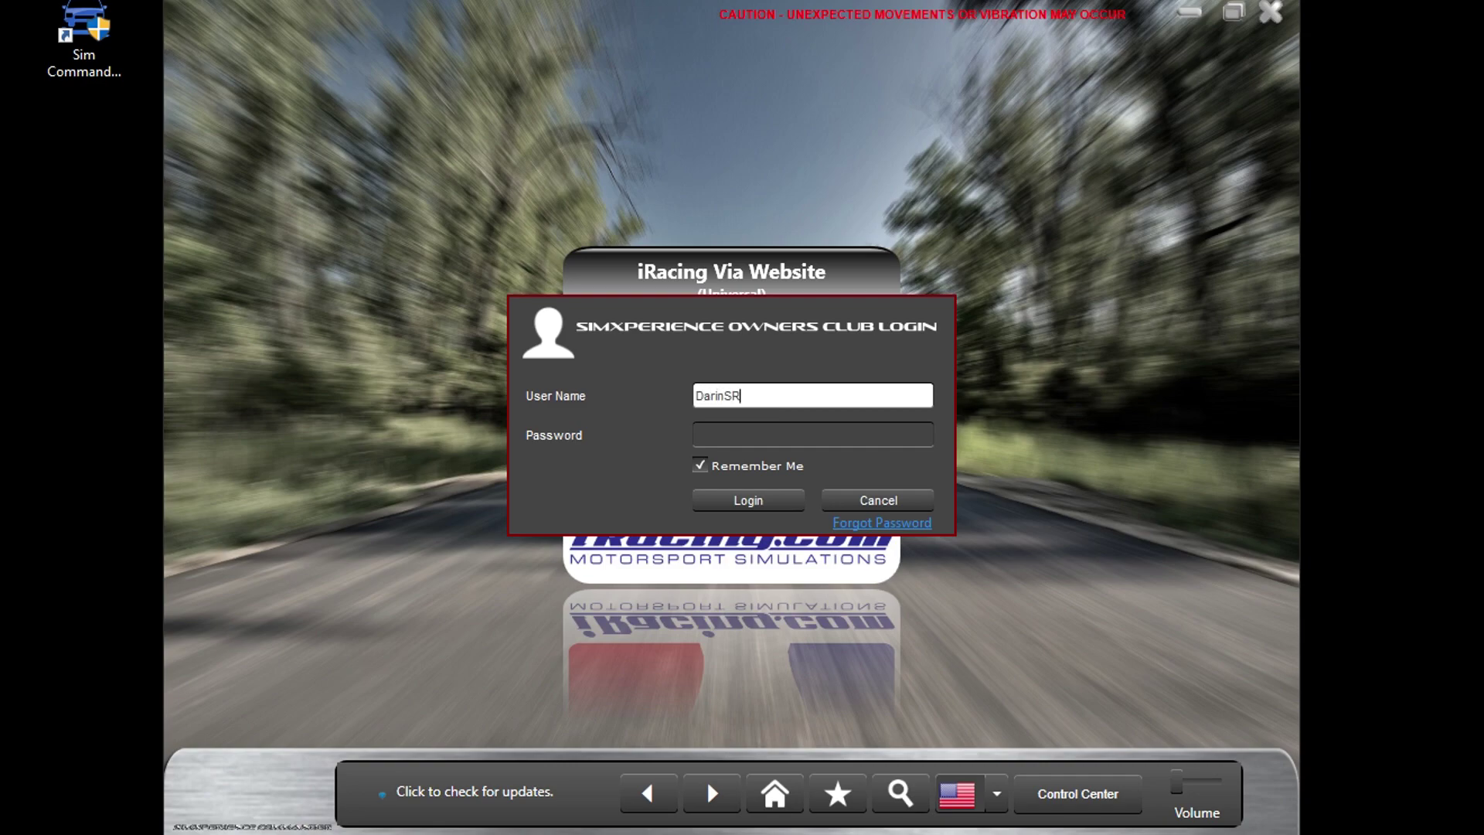
key(Tab)
text(•••••••)
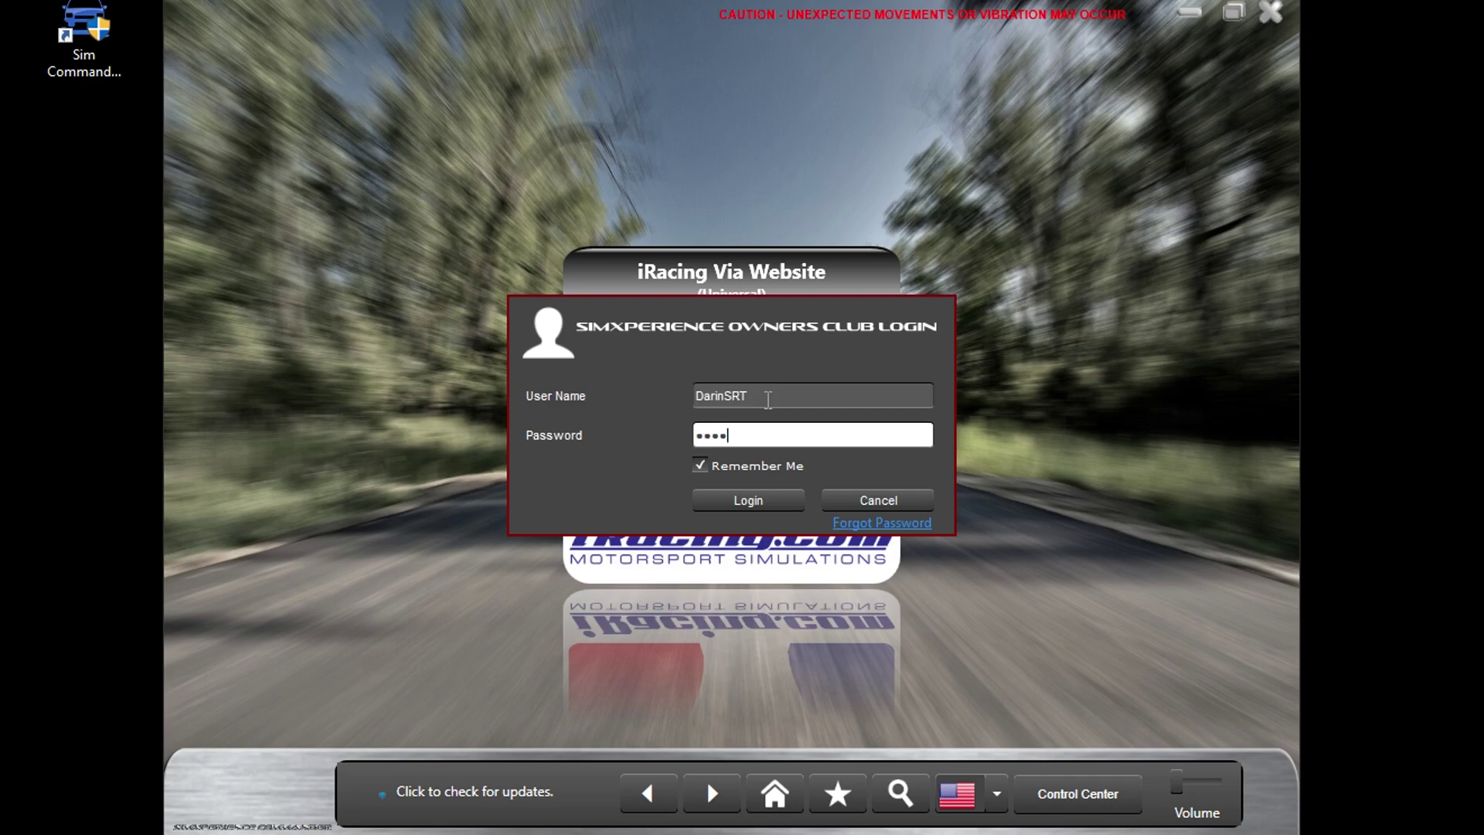
text(••)
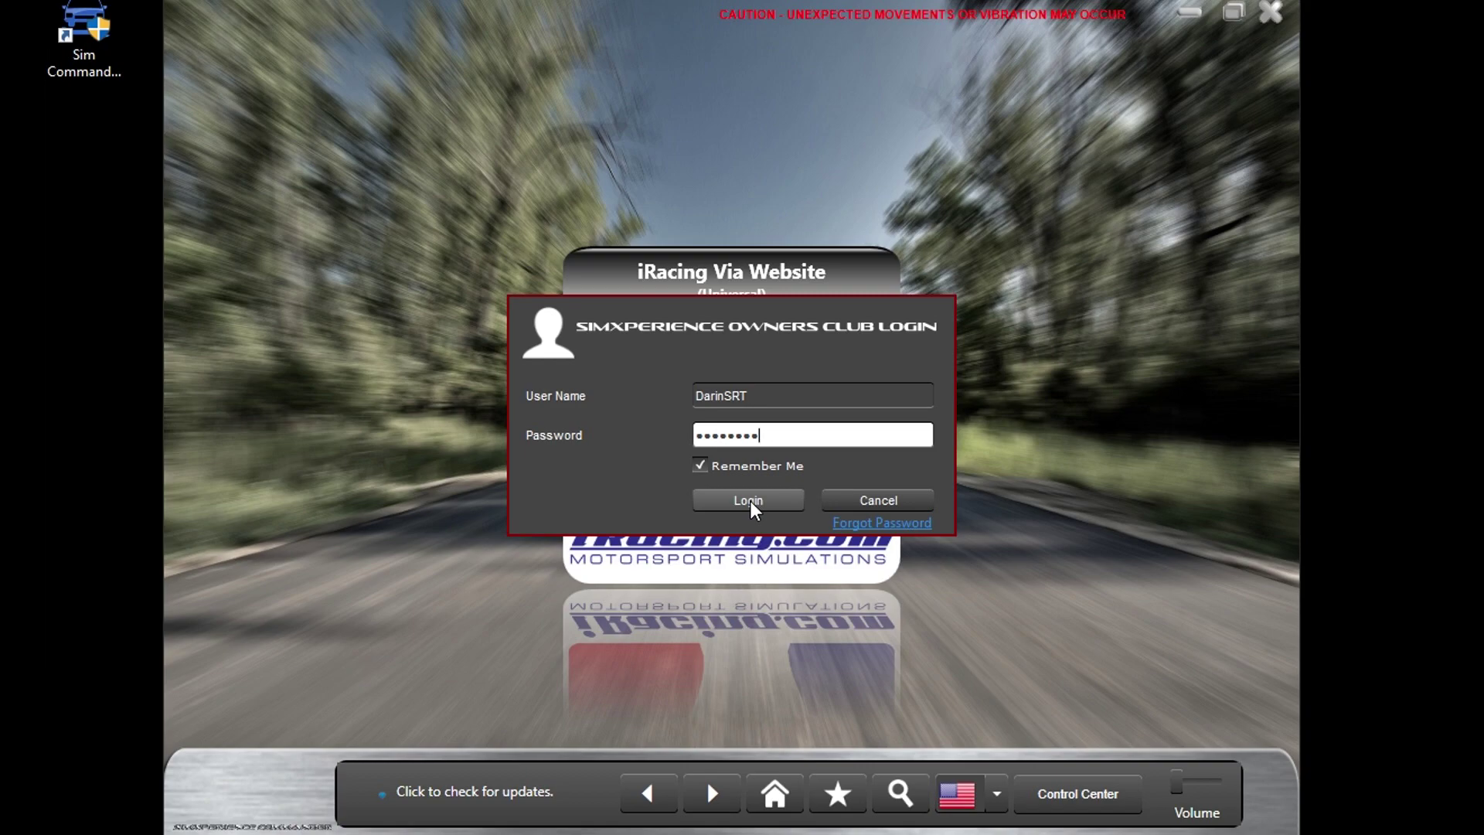
click(701, 470)
click(701, 467)
click(747, 501)
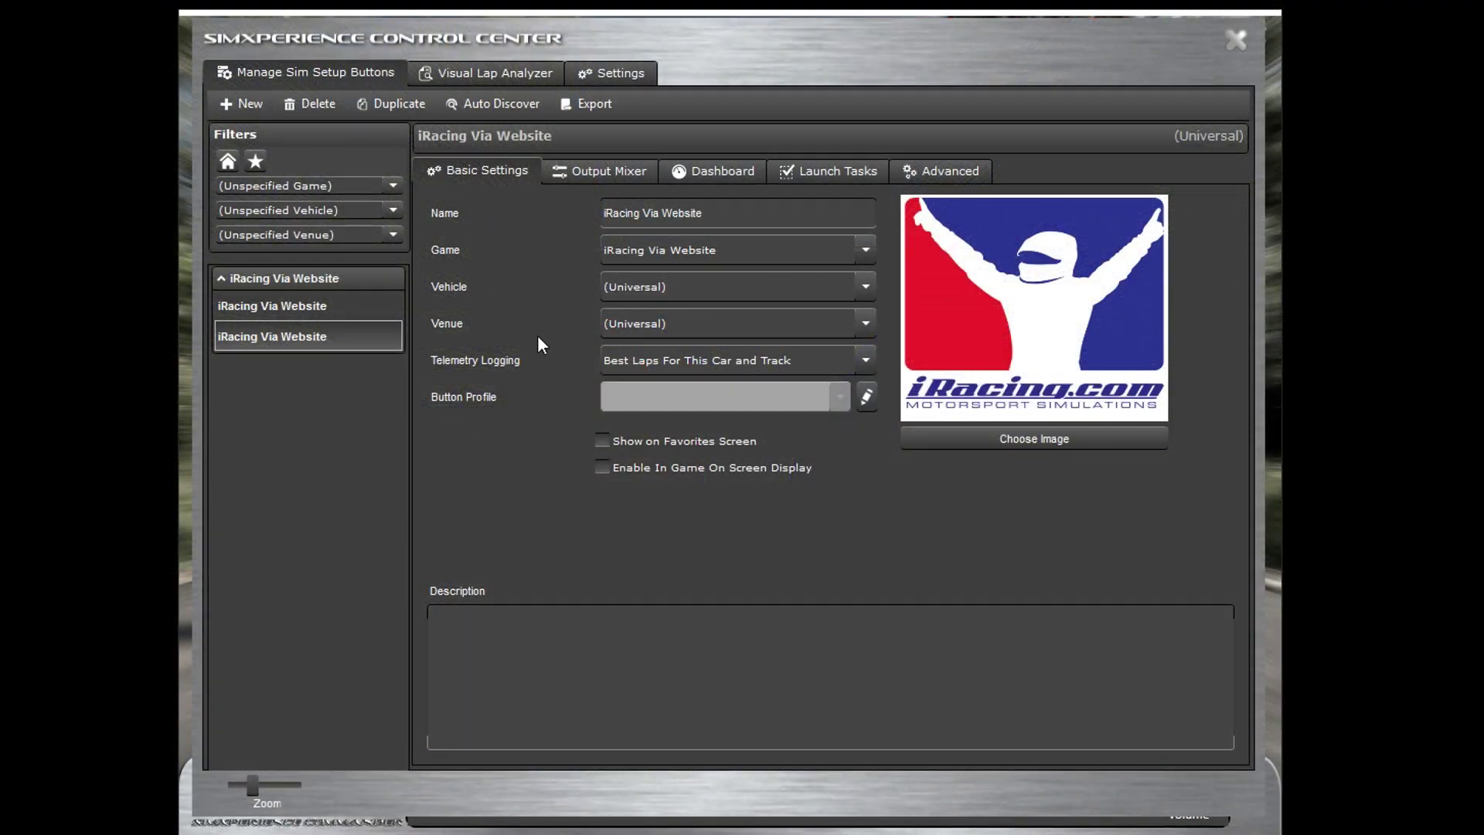
Step: Expand the Sim Device Manager section on the Control Center's Settings page
click(600, 80)
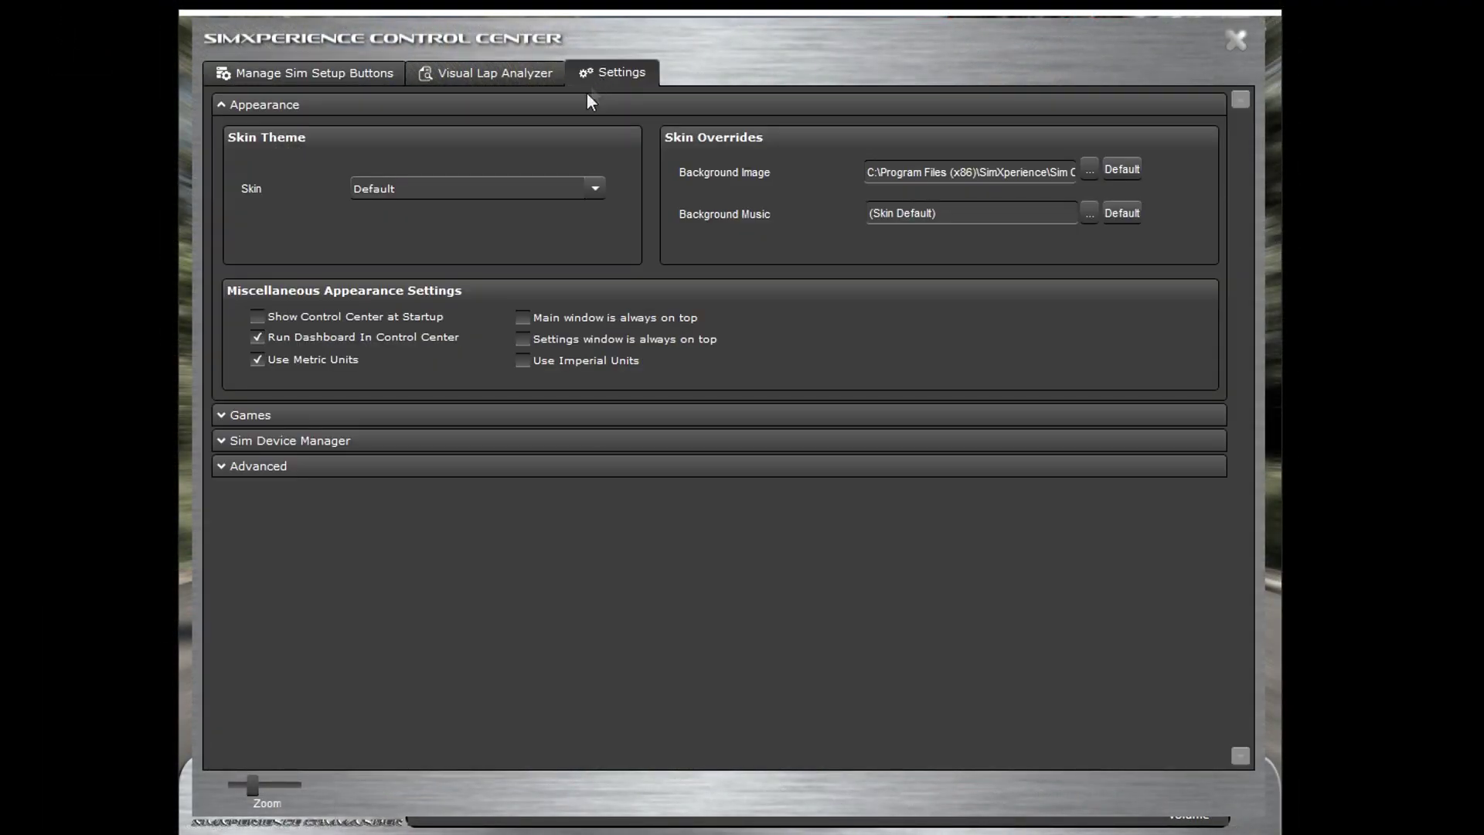
click(221, 441)
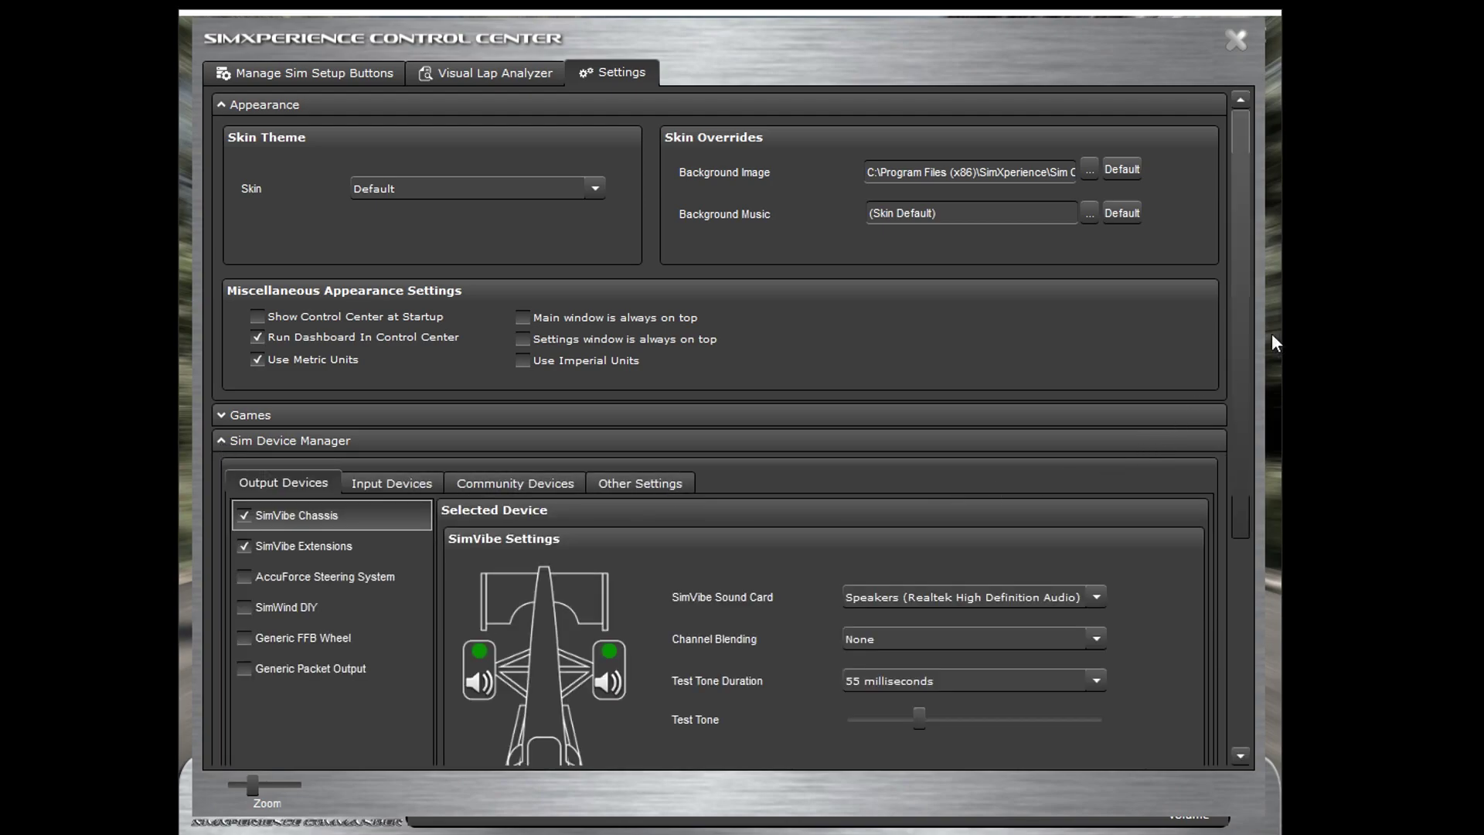
drag(1242, 313, 1247, 518)
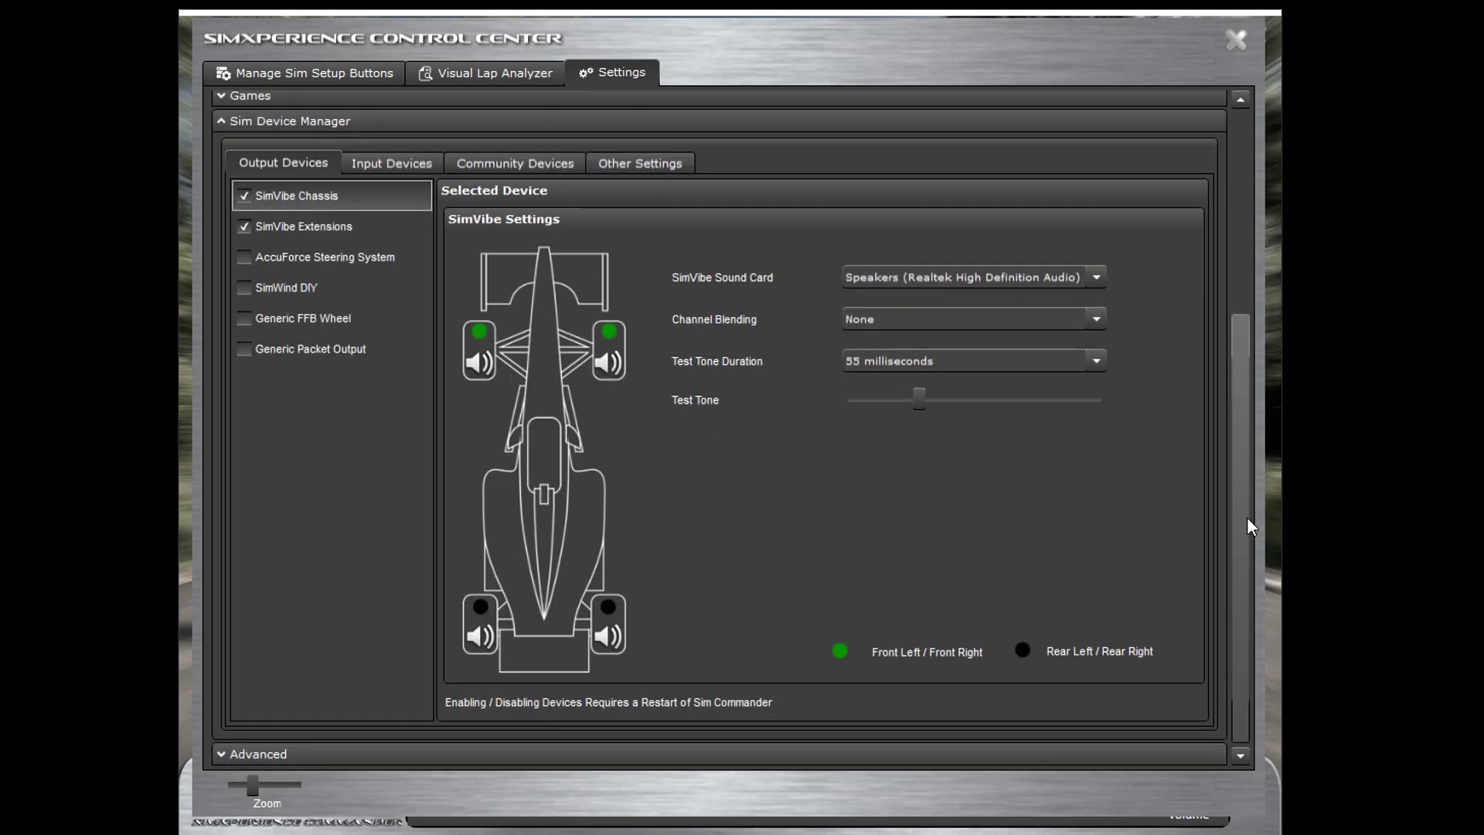
Step: Review SimVibe Extensions and Chassis outputs, keeping Chassis on Speakers (Realtek High Definition Audio)
click(305, 229)
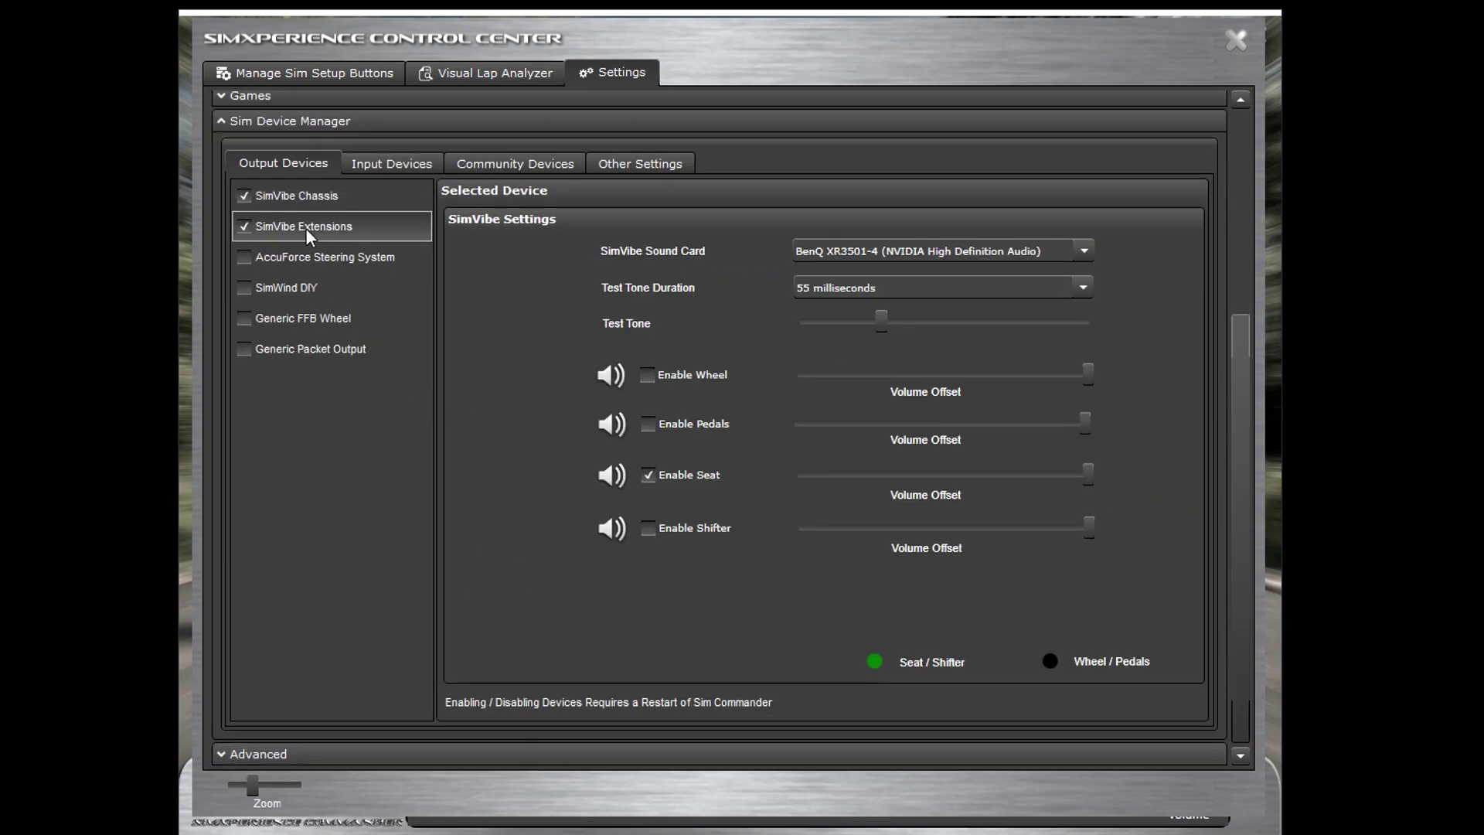
click(303, 201)
click(304, 225)
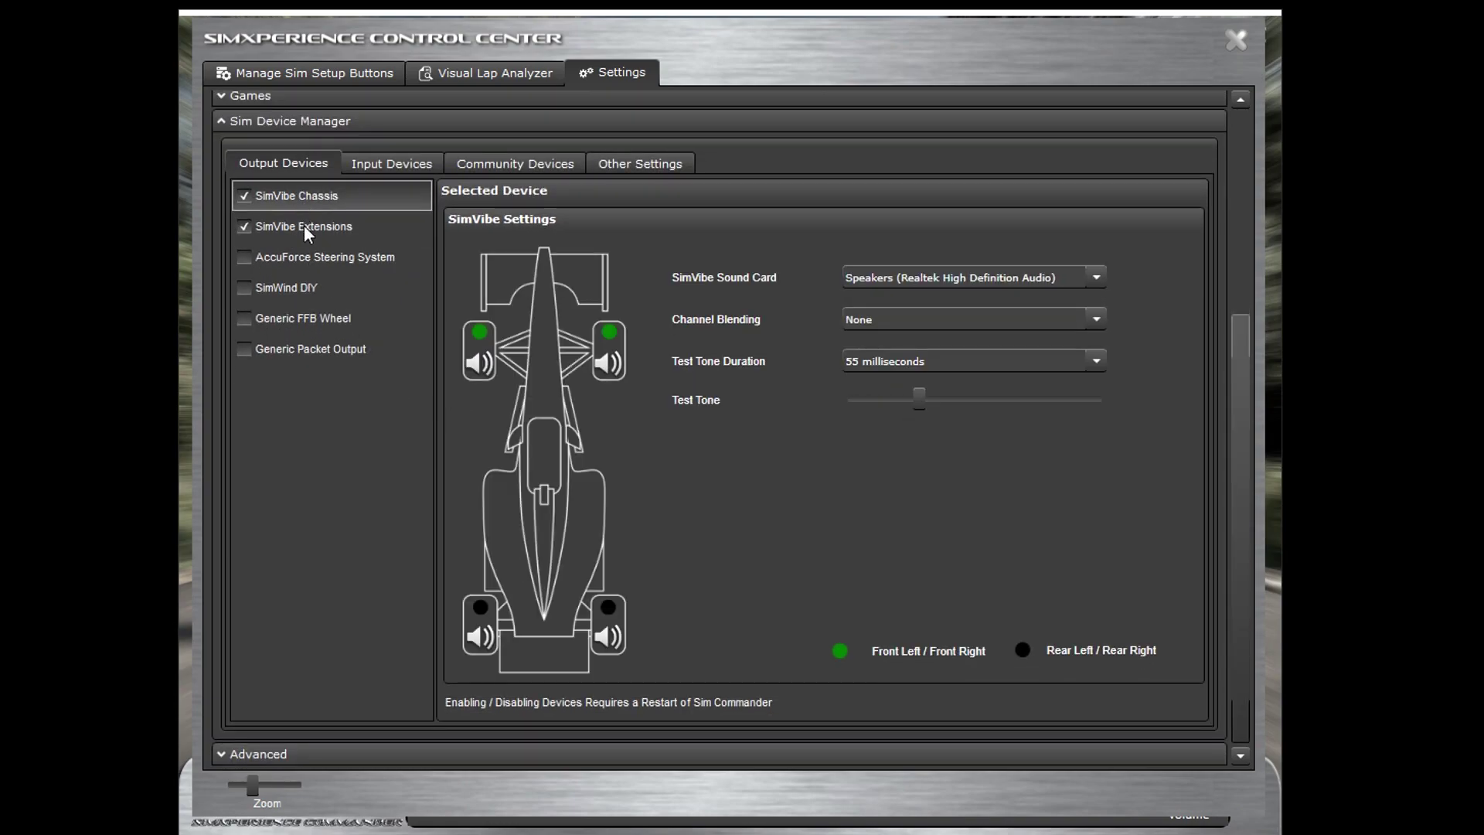
click(306, 199)
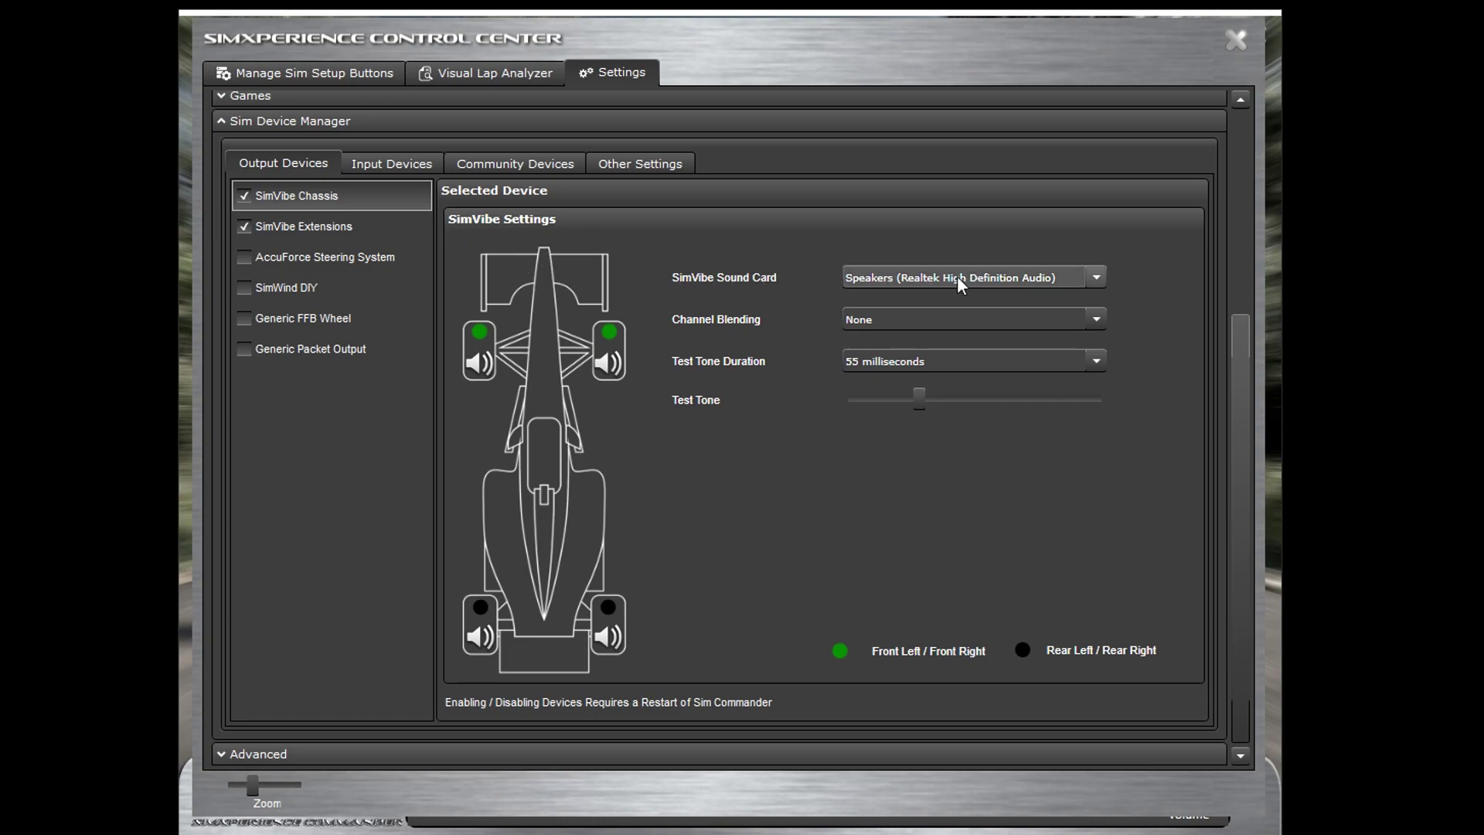
click(988, 277)
click(988, 280)
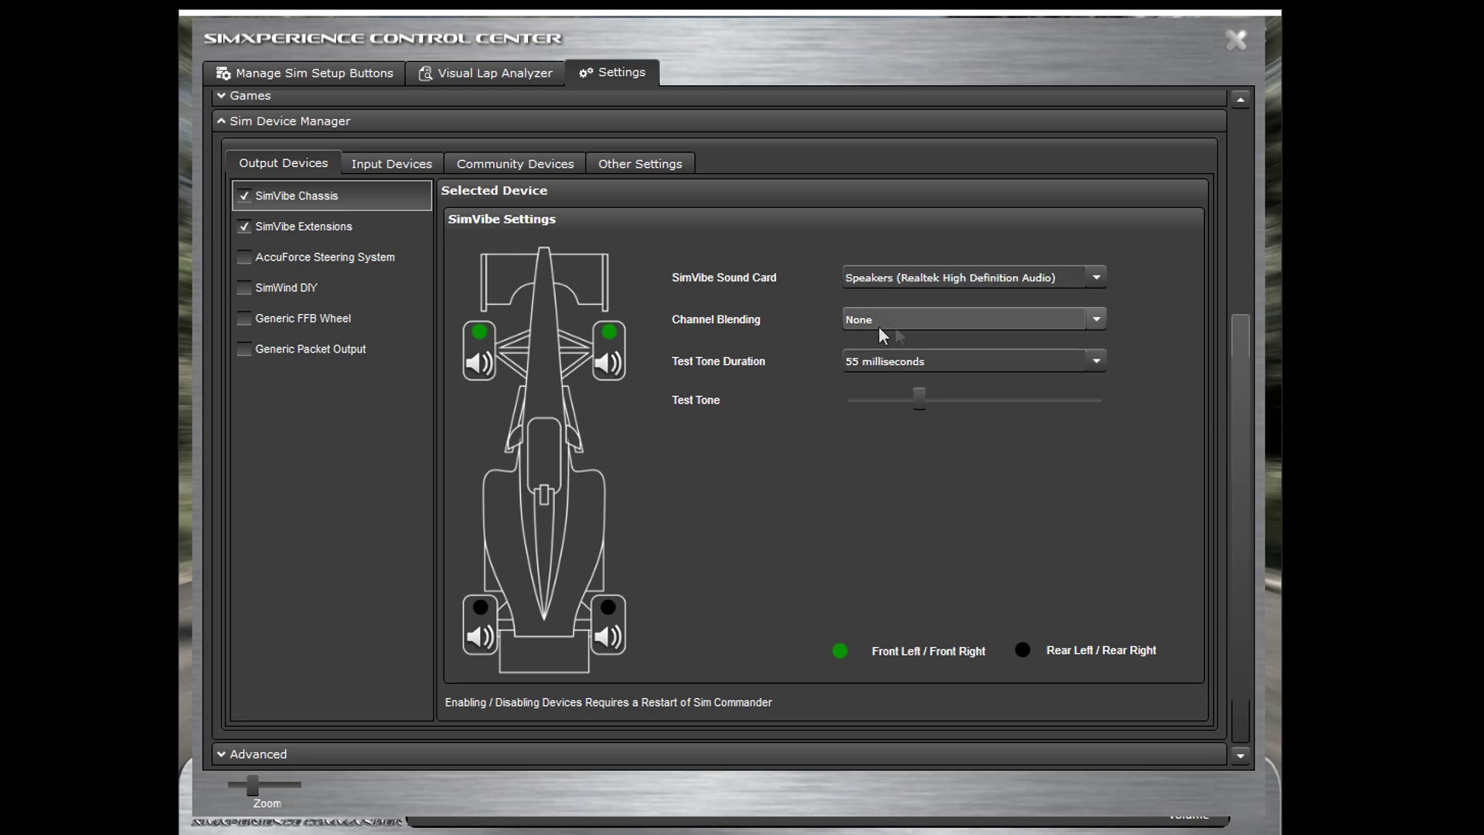